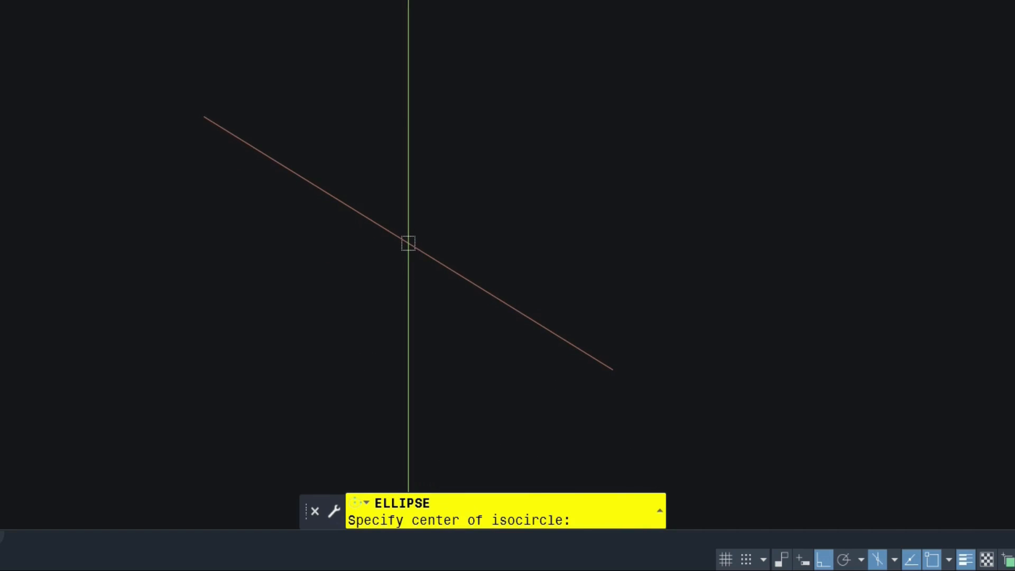
- Draw an isocircle with a diameter of 114 on the left isoplane
left_click(407, 243)
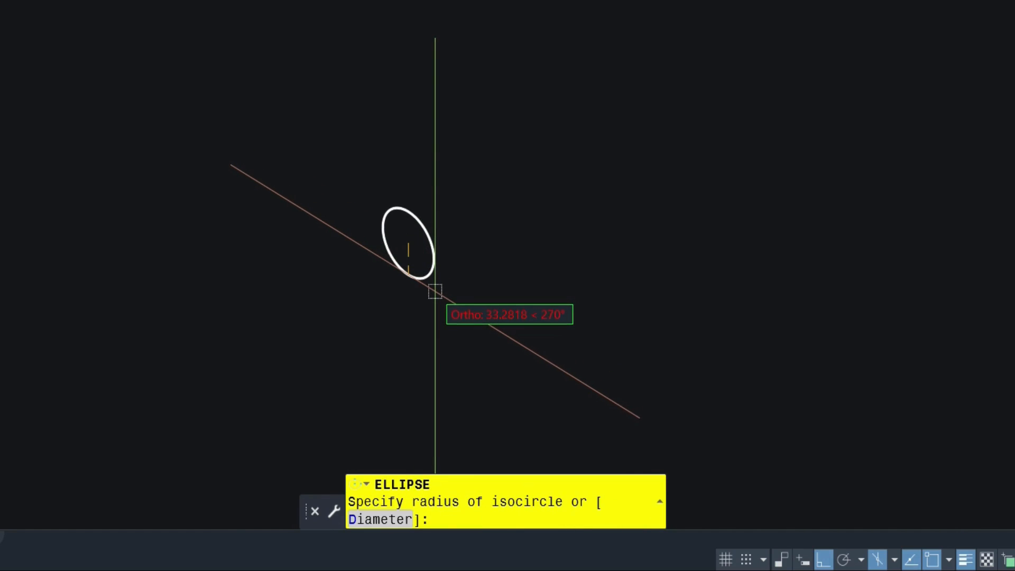
key("Return")
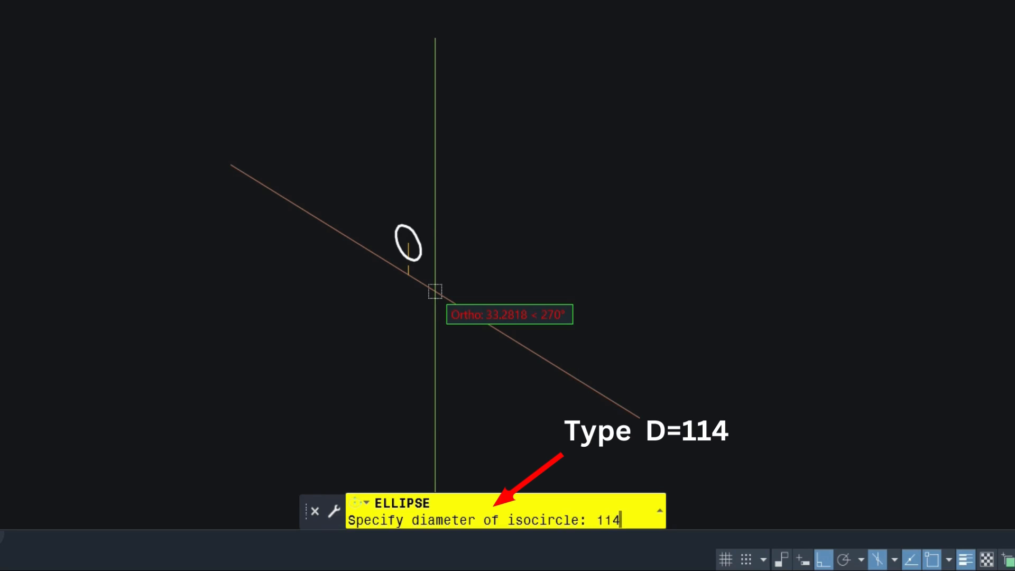
key("Return")
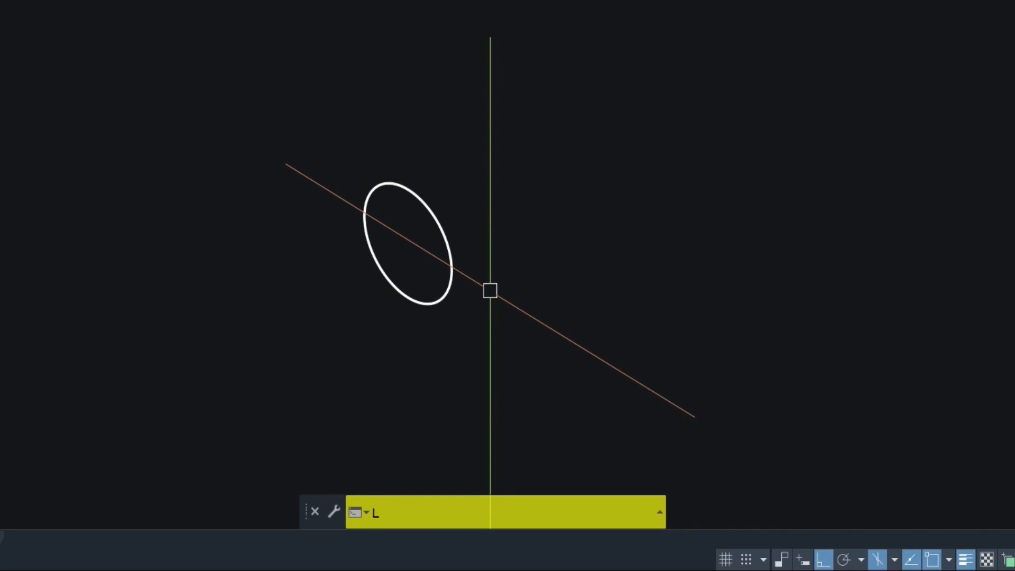
- Draw a closed isometric square with 152-unit sides on the top isoplane, starting from the isocircle's center
key("Return")
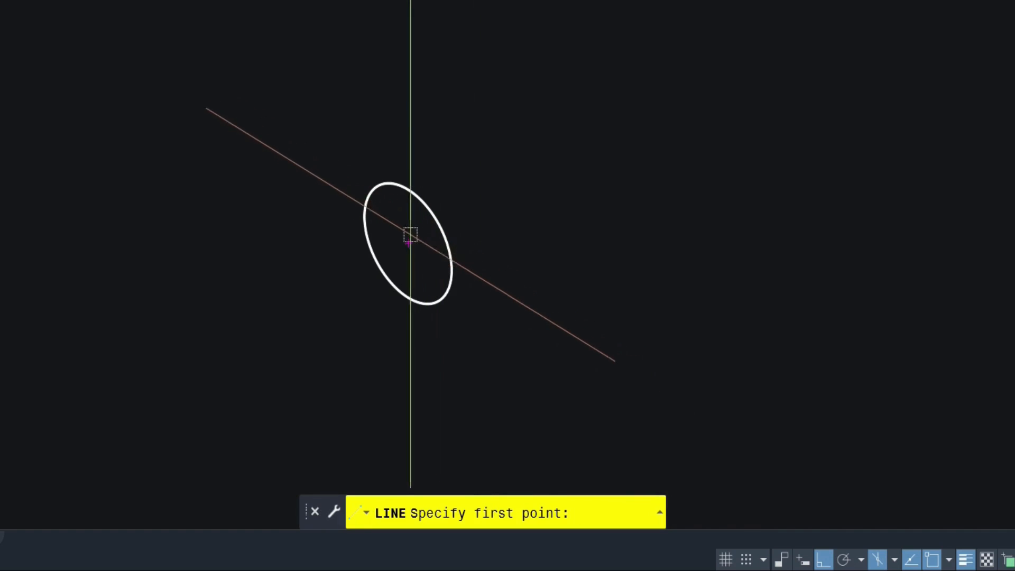
left_click(408, 243)
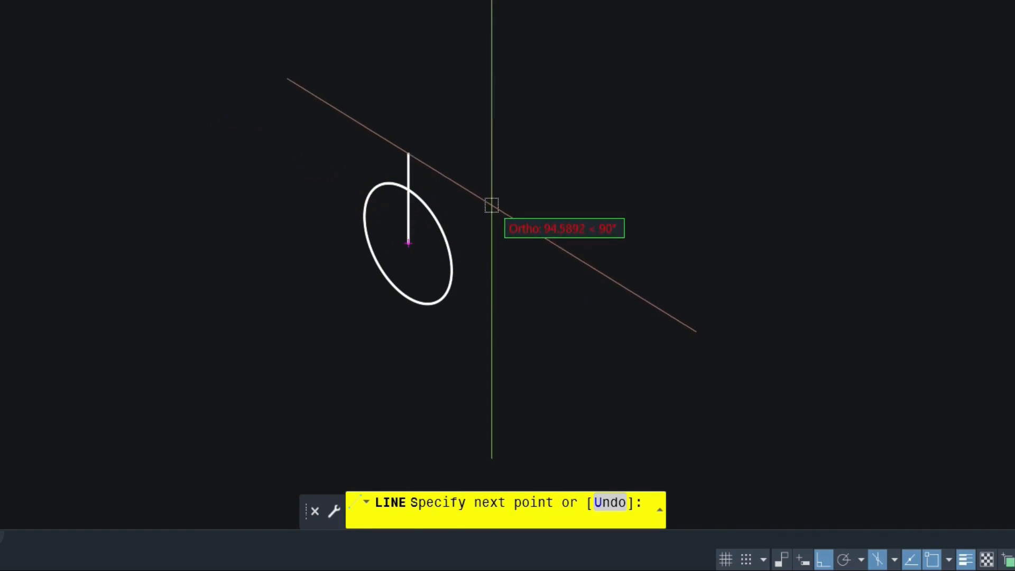
left_click(892, 560)
left_click(918, 504)
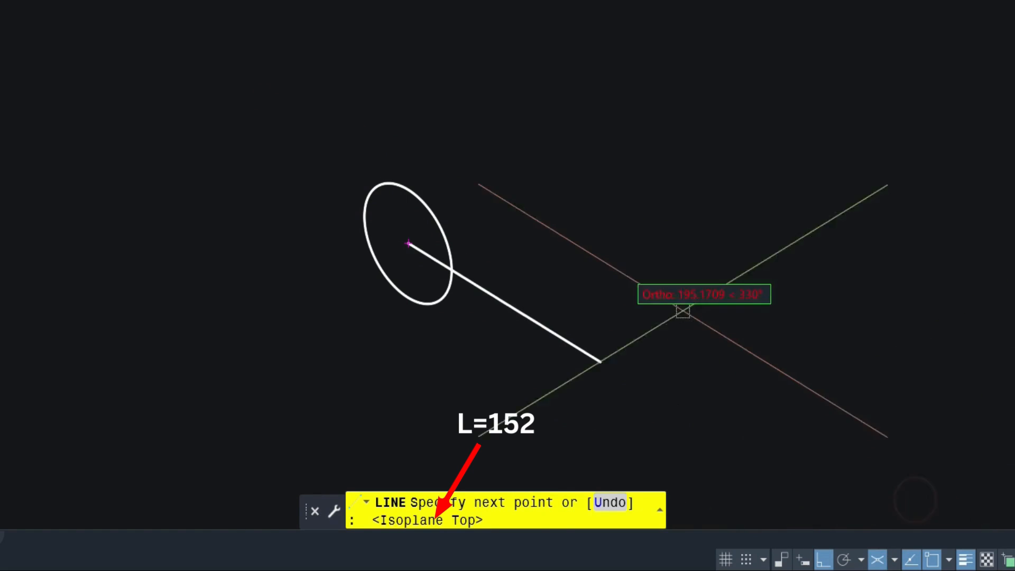
type("1")
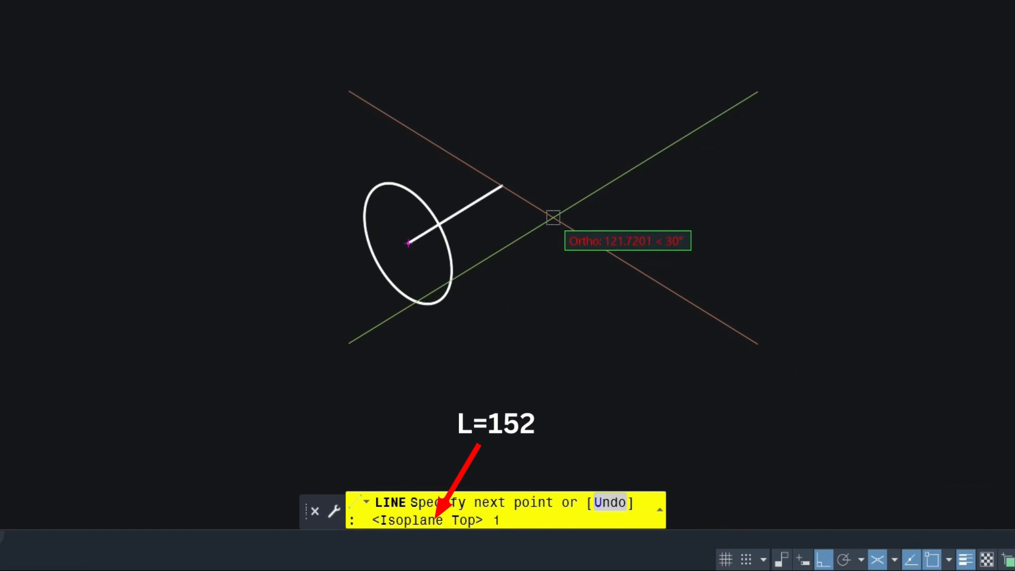
type("52")
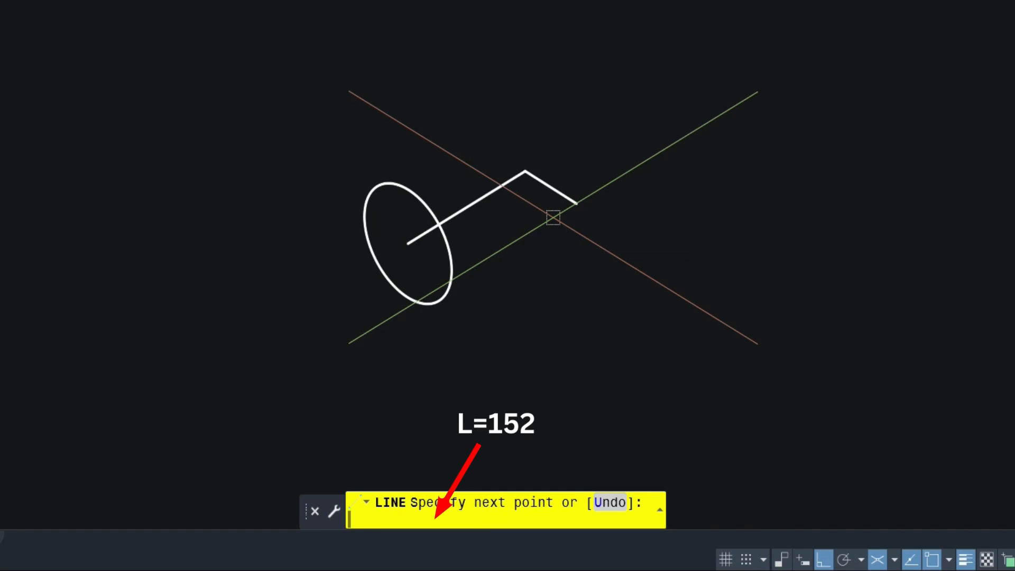
type("152")
key("Return")
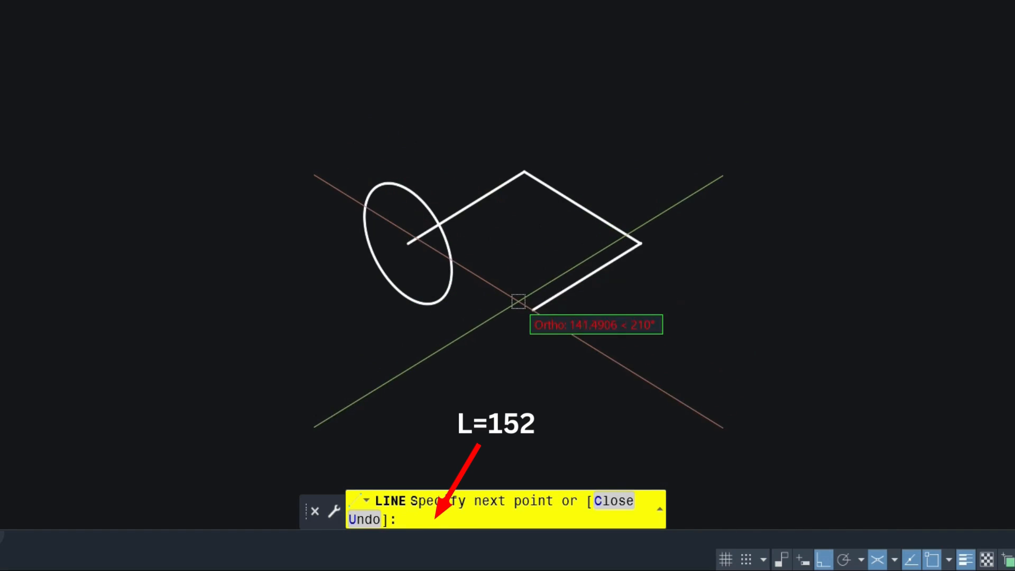
key("Return")
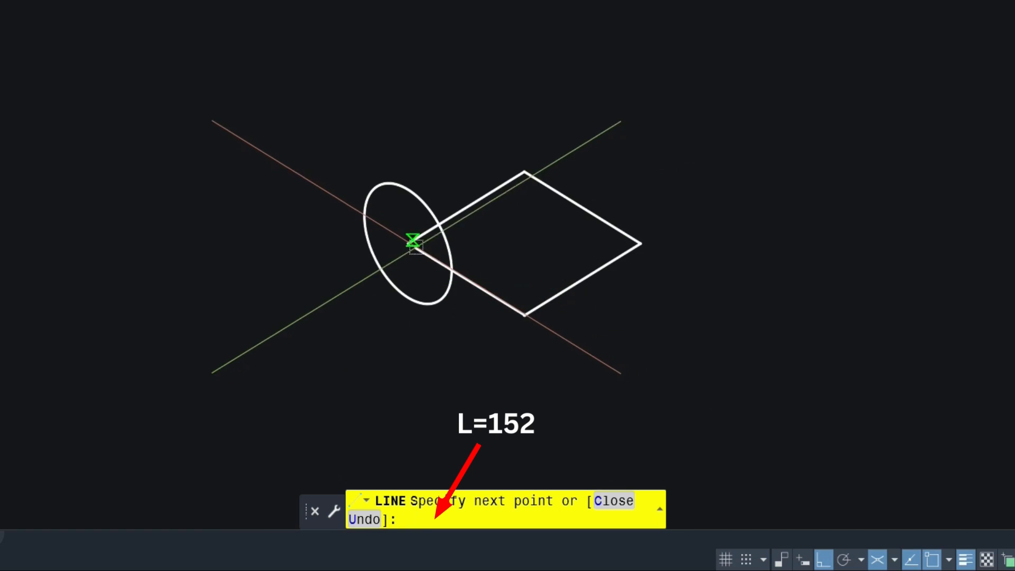
left_click(408, 243)
key("Return")
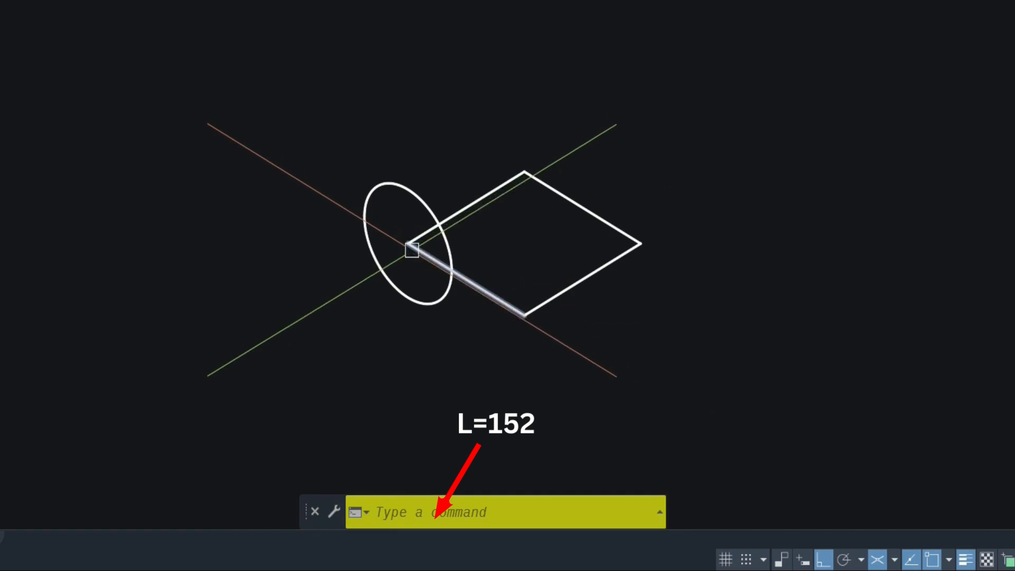
- Draw a 114-diameter isocircle on the right isoplane, centered on the square's corner opposite the first isocircle
left_click(893, 560)
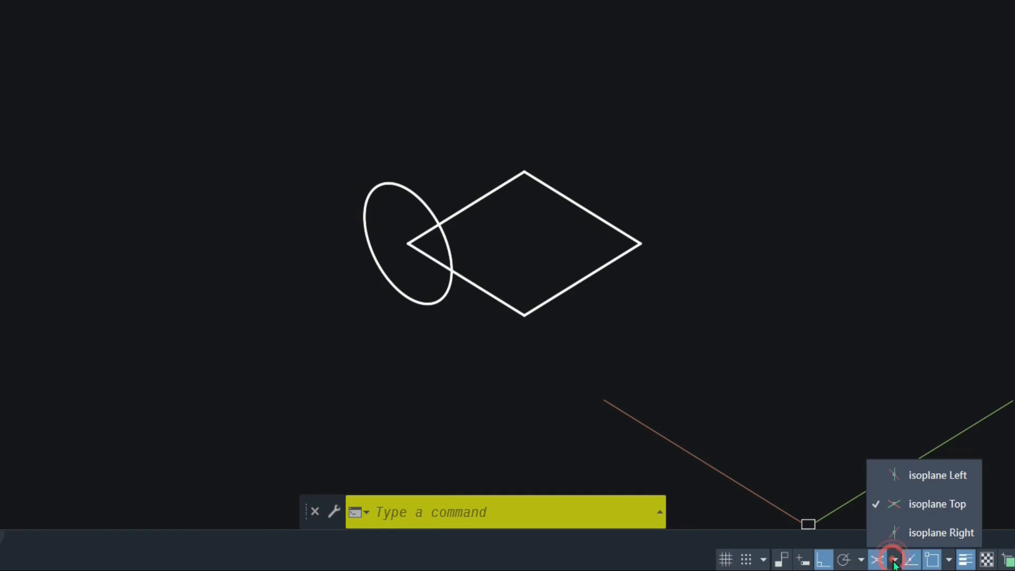
left_click(919, 532)
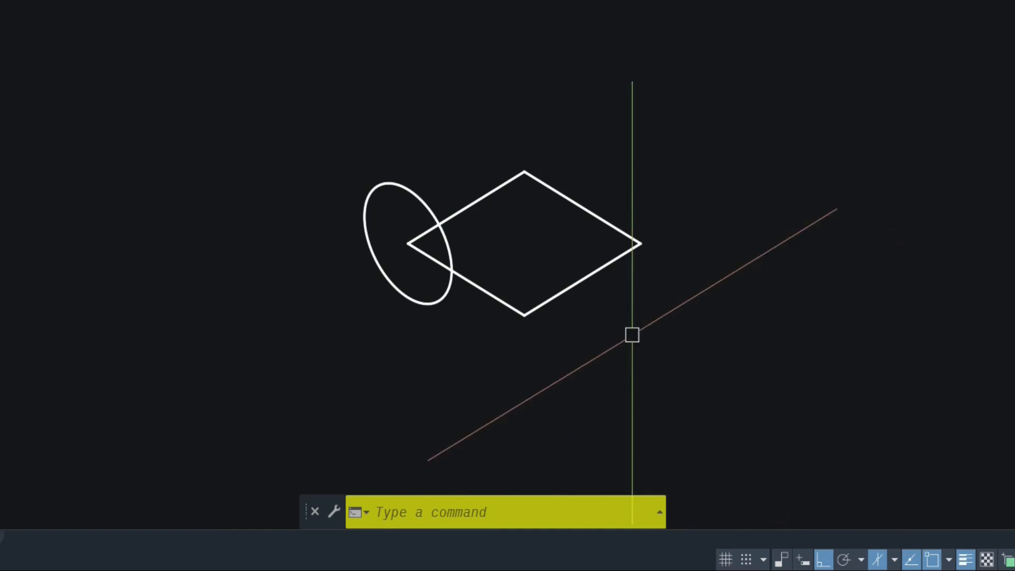
left_click(444, 509)
type("E")
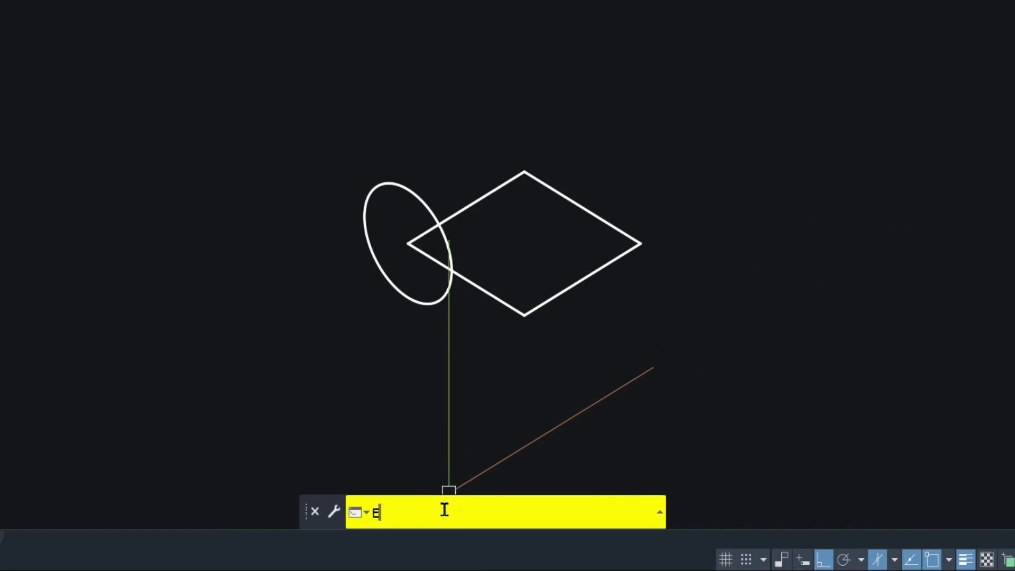
type("LLIPSE")
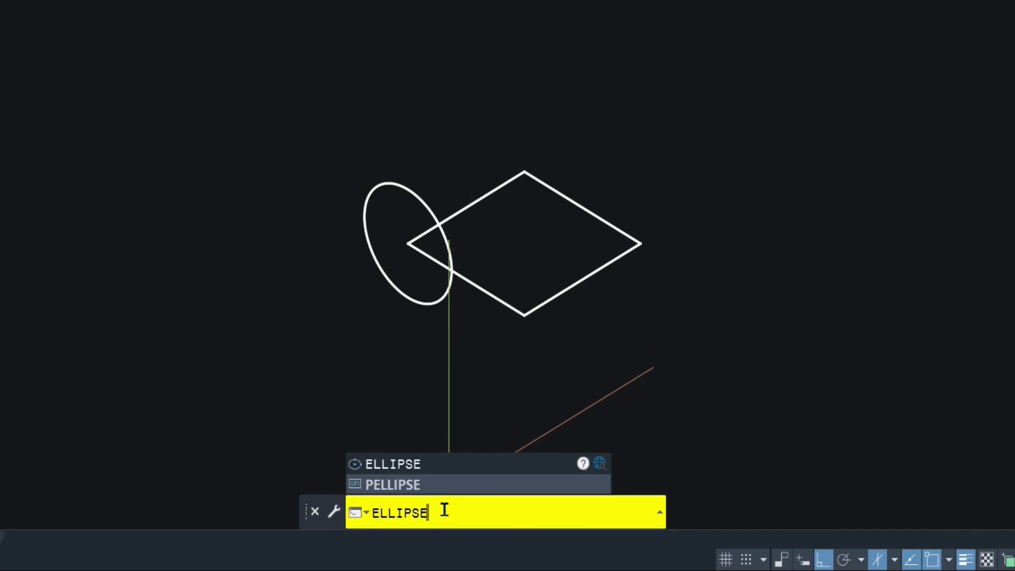
key("Return")
left_click(467, 520)
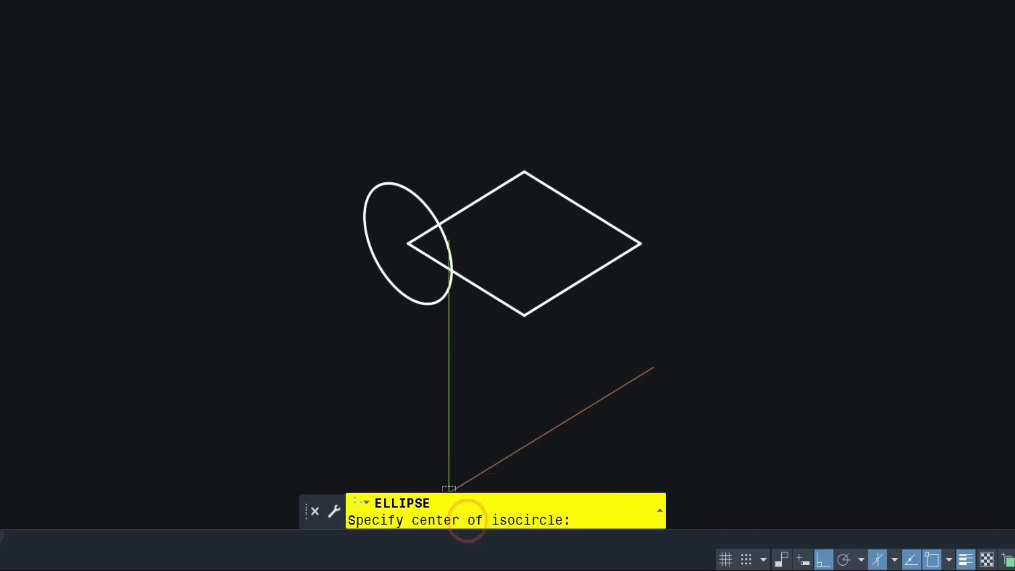
left_click(640, 243)
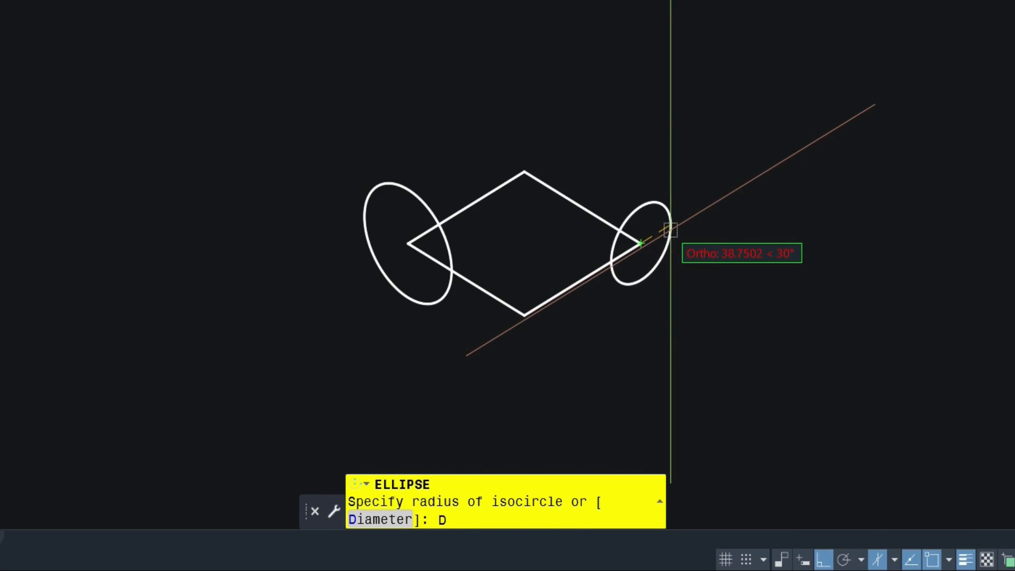
key("Return")
type("114")
key("Return")
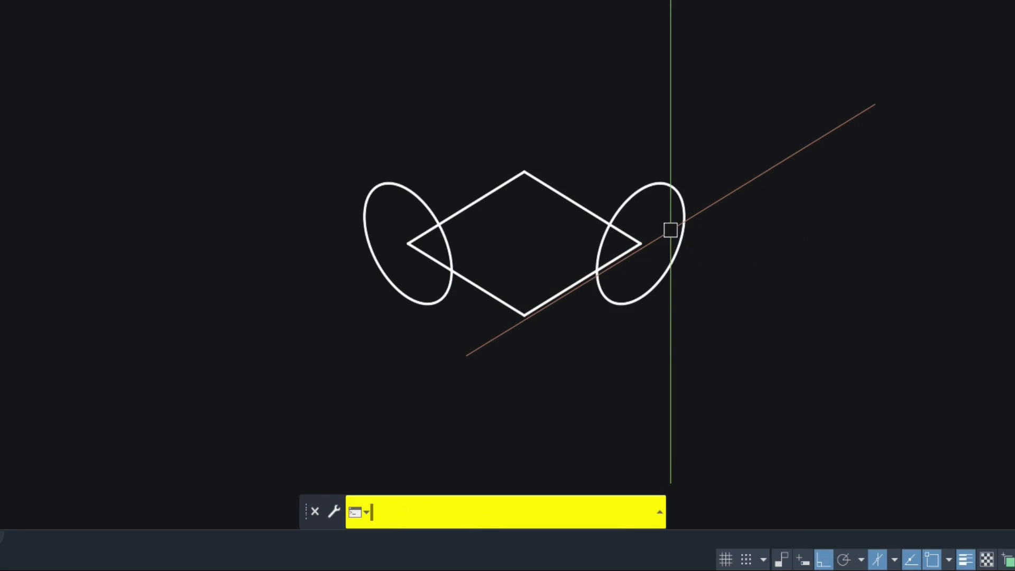
- Draw a line from the left isocircle's center to its lower quadrant point
type("l")
key("Return")
left_click(409, 243)
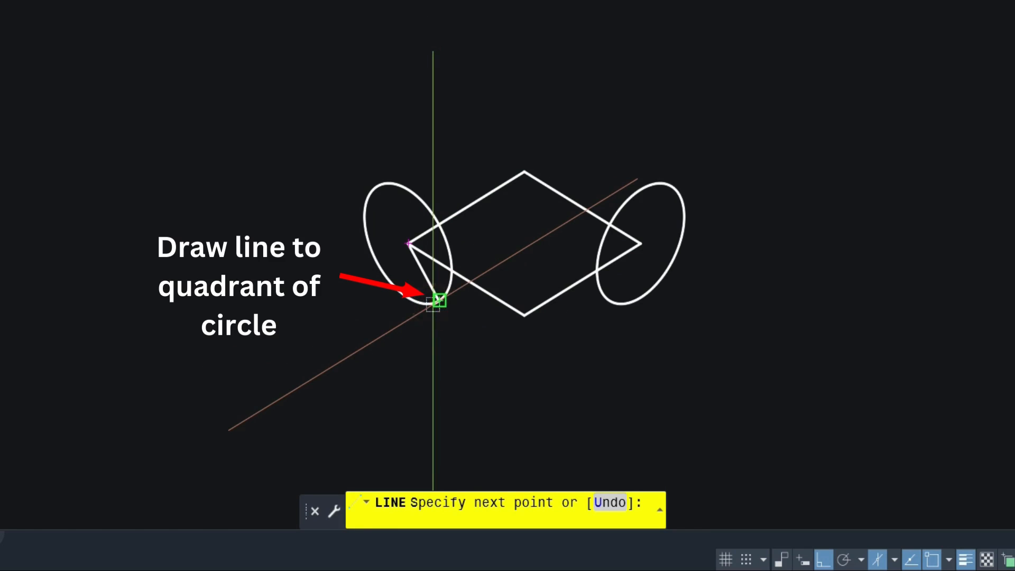
left_click(439, 301)
key("Return")
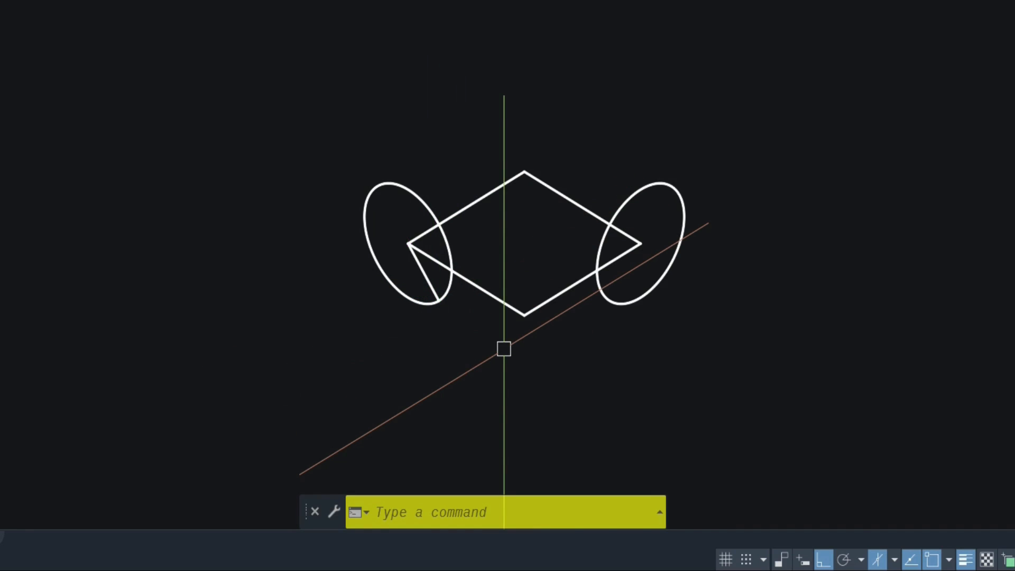
- Copy the square's lower-left edge from the left isocircle's center to that isocircle's lower quadrant point
type("C")
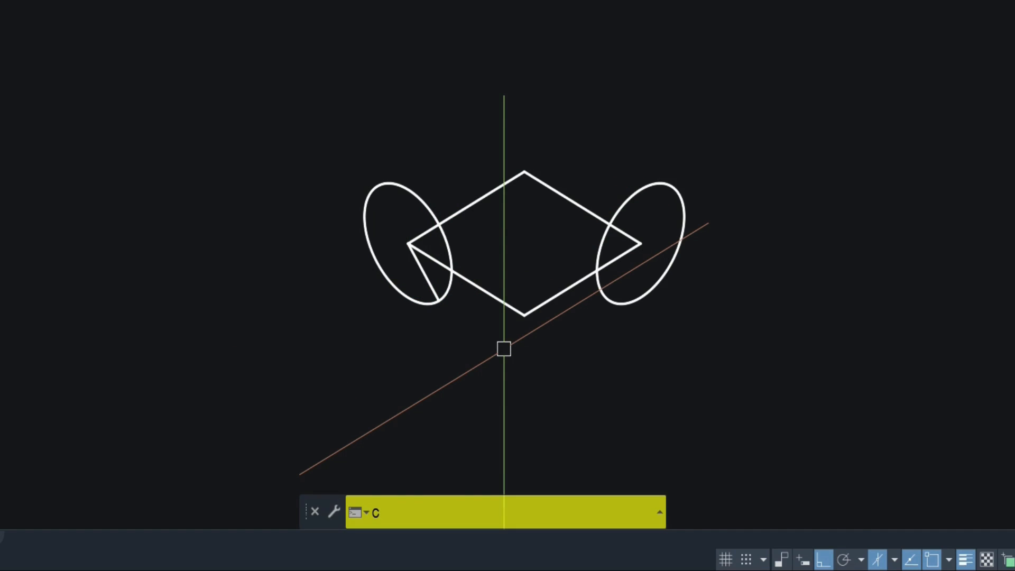
type("OPY")
key("Return")
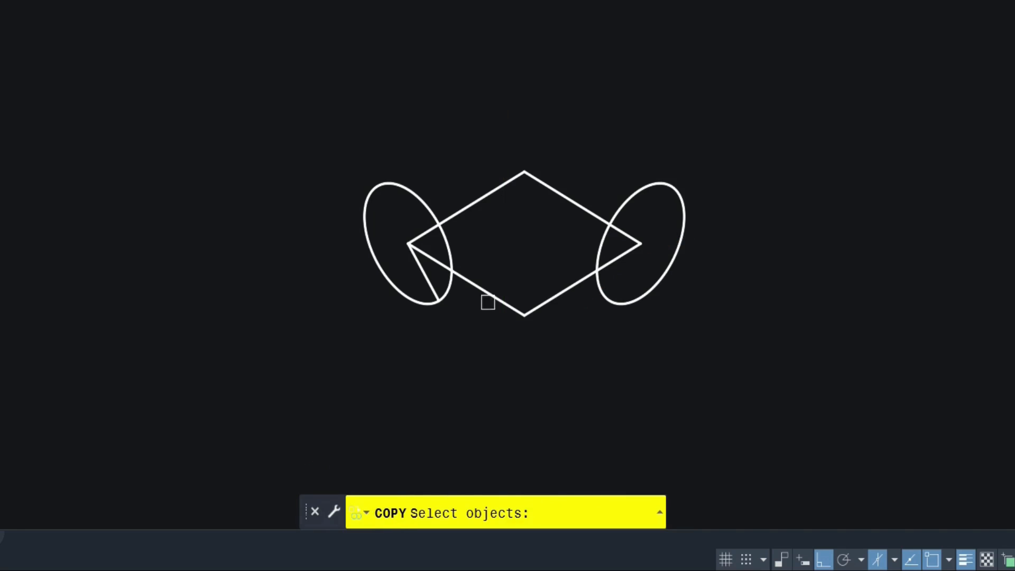
left_click(485, 292)
key("Return")
left_click(407, 243)
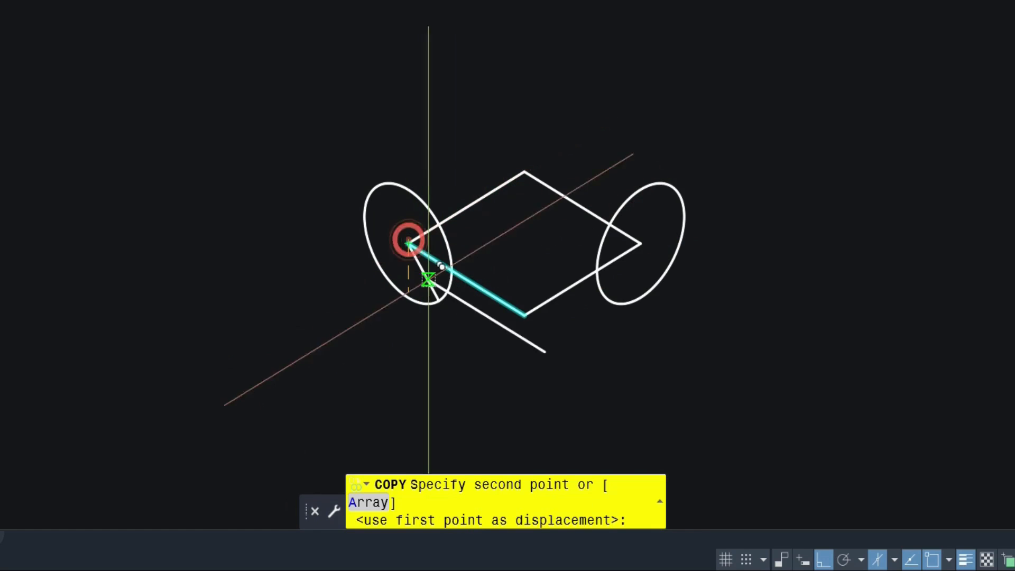
left_click(439, 300)
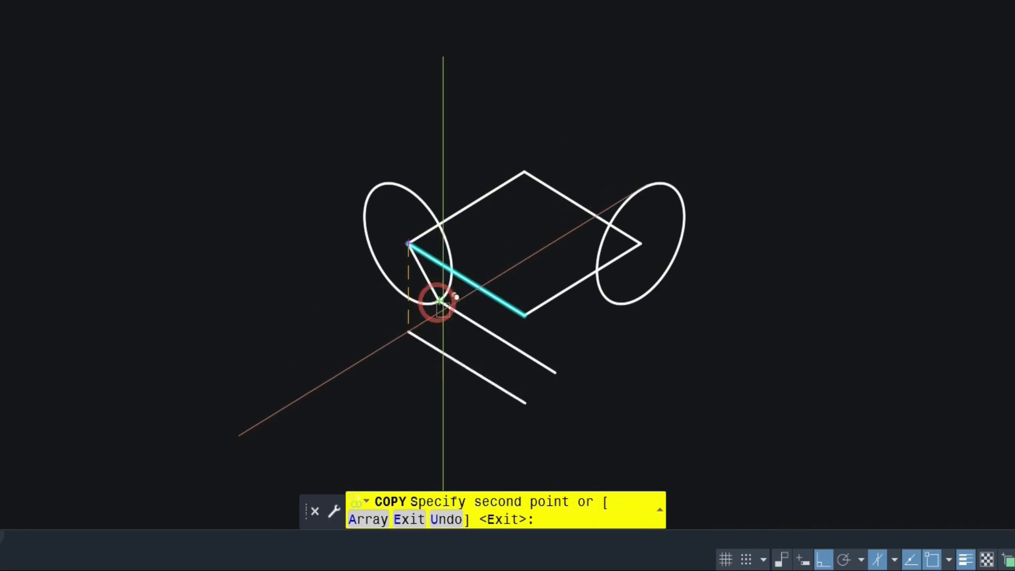
key("Return")
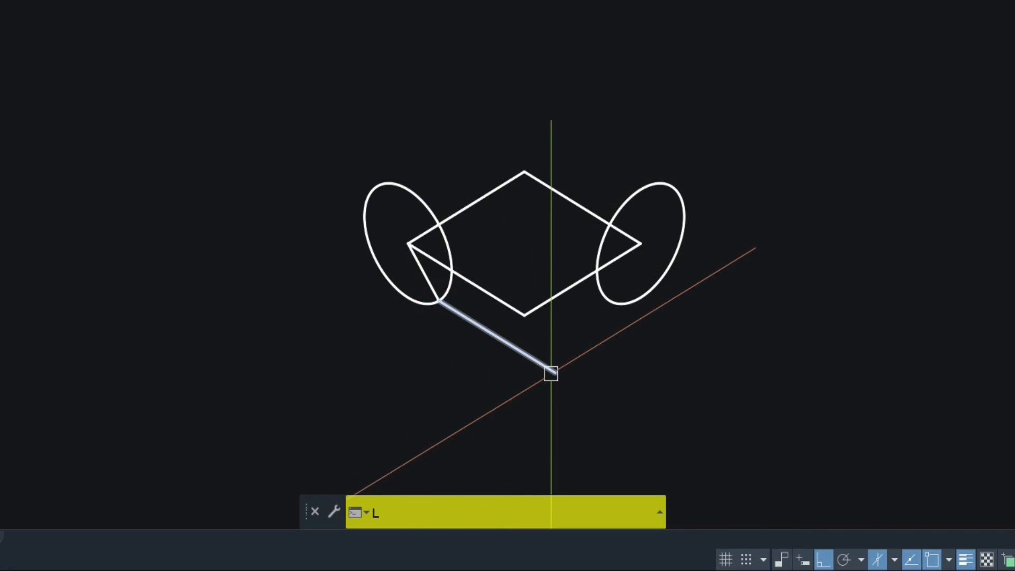
- Draw a vertical line down from the square's front corner, crossing the copied edge
type("L")
key("Return")
left_click(524, 316)
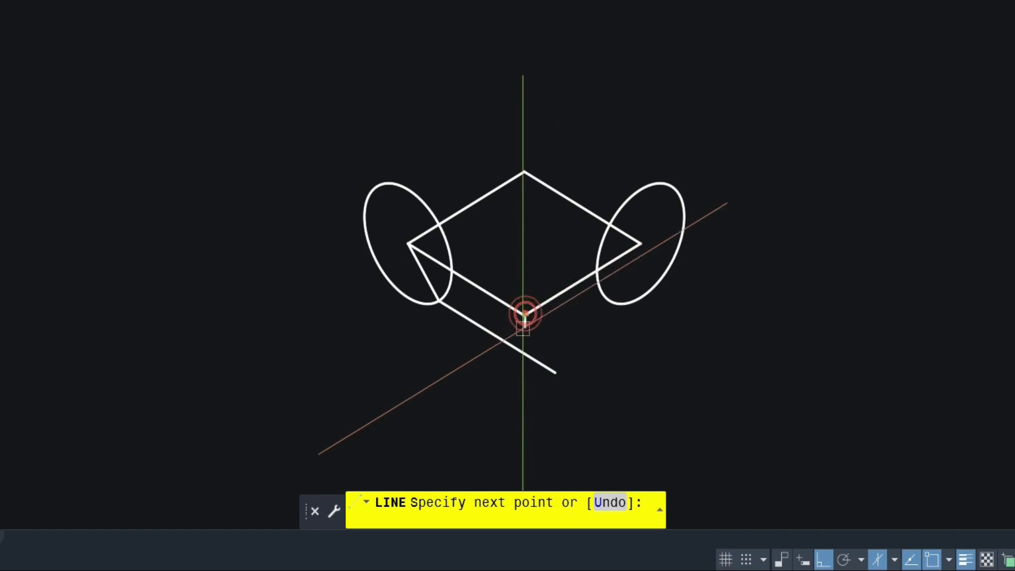
left_click(526, 407)
key("Return")
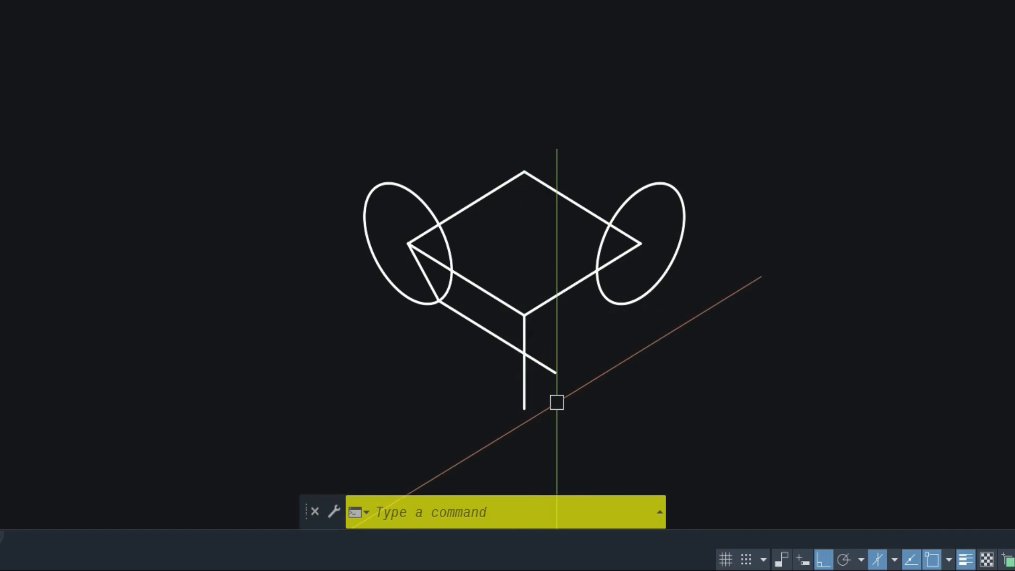
- Draw an isocircle on the top isoplane, centered where the vertical line crosses the copied edge and passing through the left isocircle's lower quadrant point
type("ELLIP")
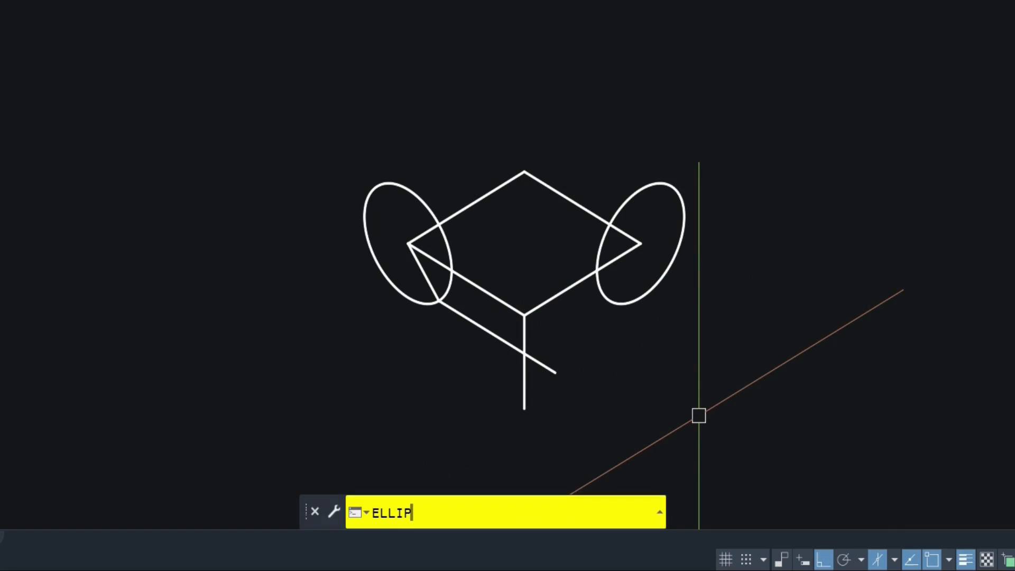
key("Return")
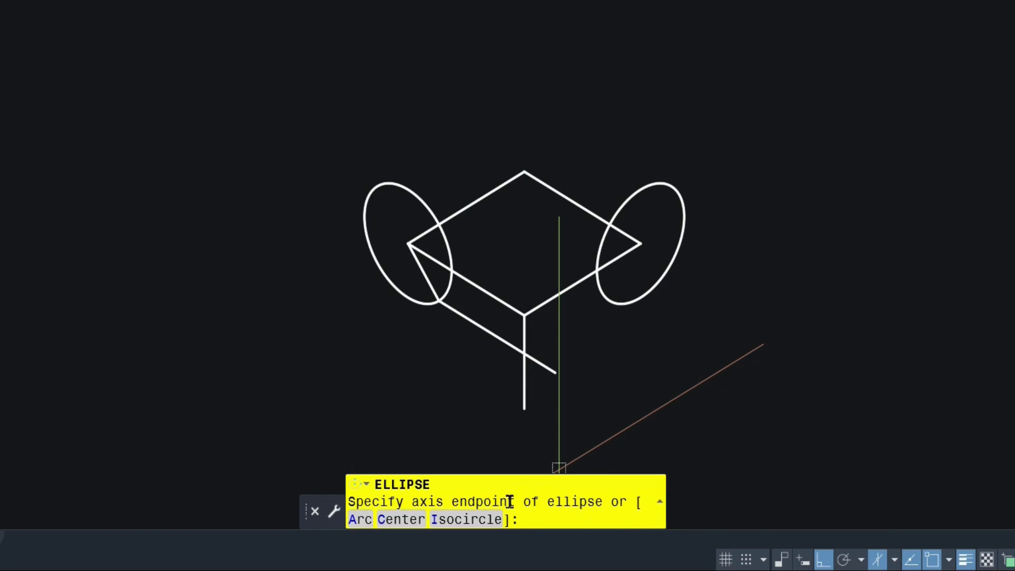
left_click(480, 521)
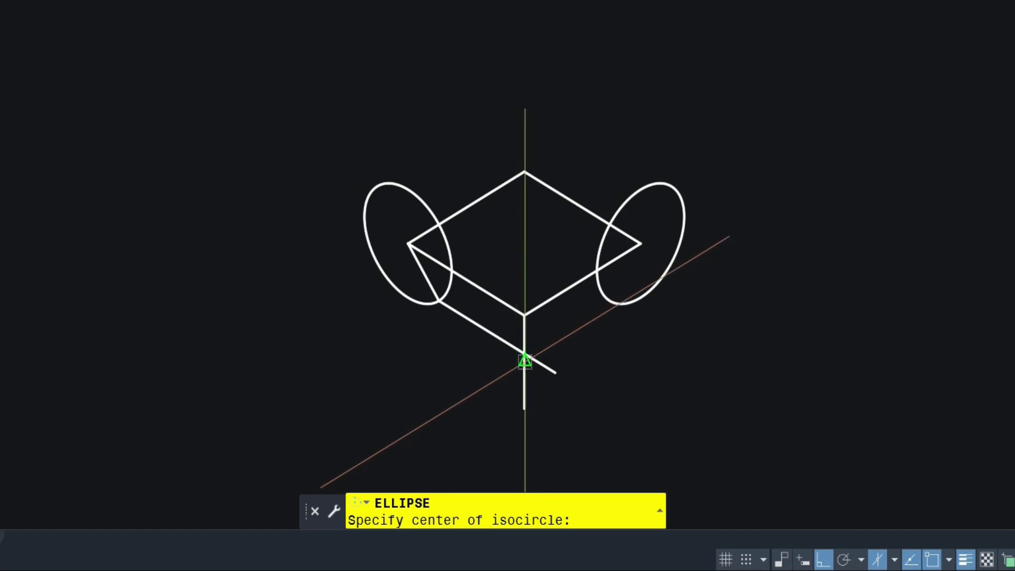
scroll(524, 354, "up", 2)
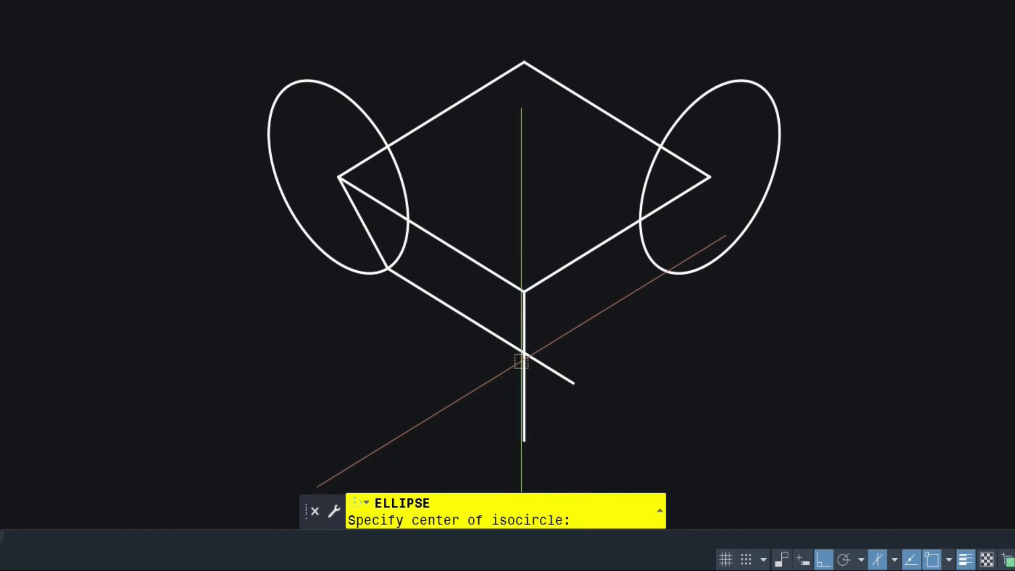
left_click(523, 354)
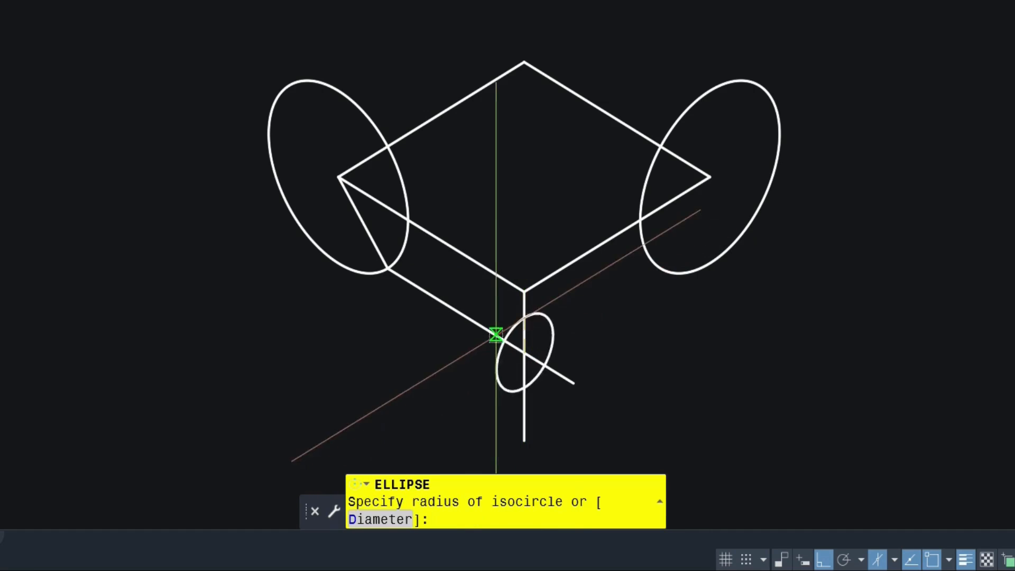
left_click(893, 561)
left_click(920, 501)
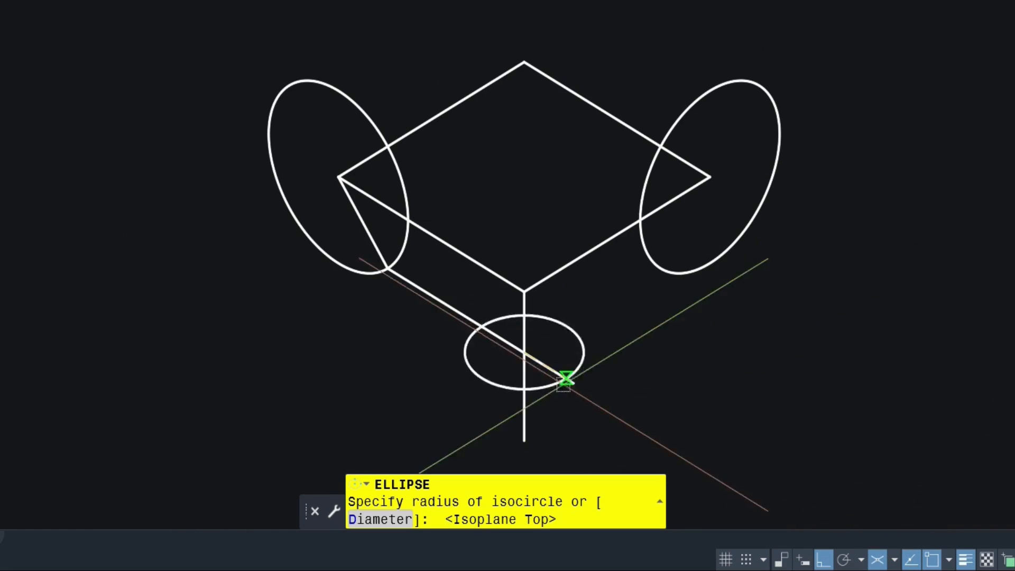
left_click(388, 267)
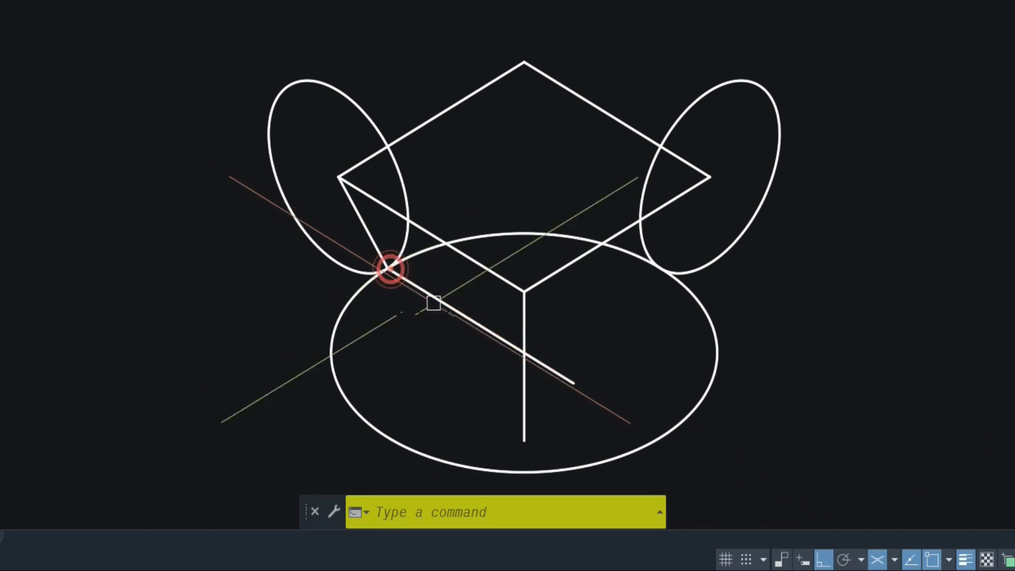
- Trim away the lower part of the top-isoplane isocircle, using the left and right isocircles as cutting edges
type("TR")
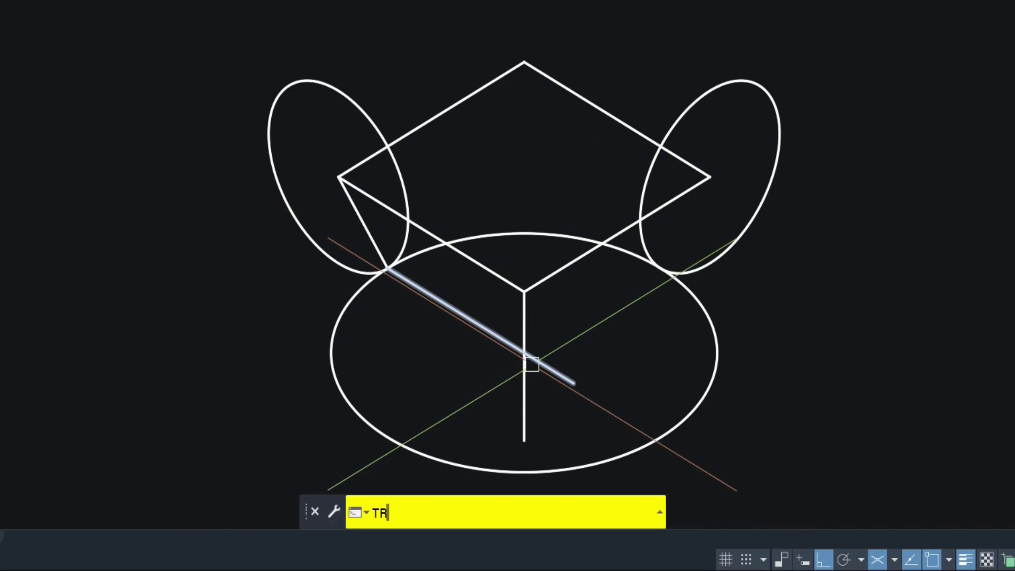
key("Return")
left_click(408, 191)
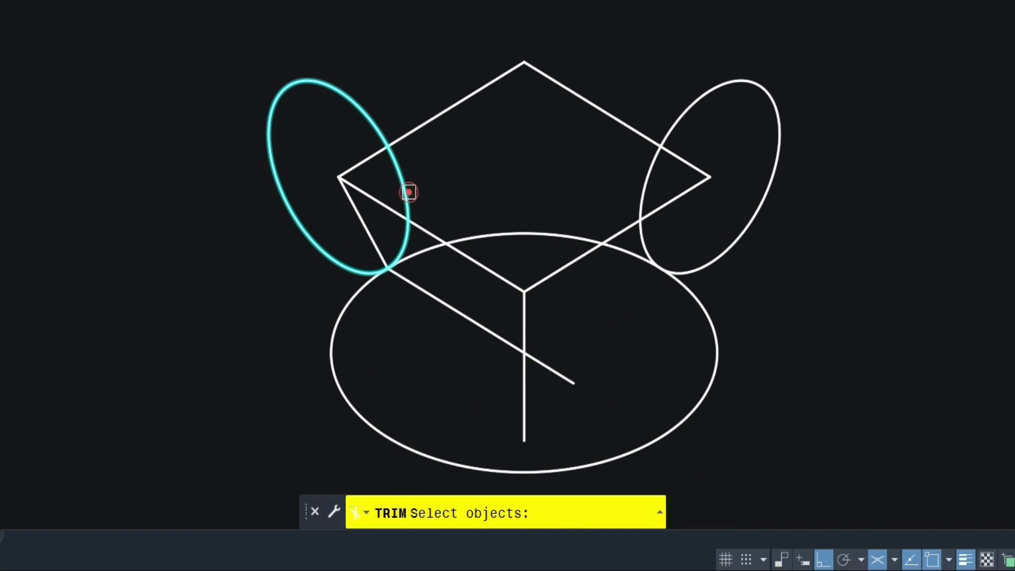
left_click(699, 260)
key("Return")
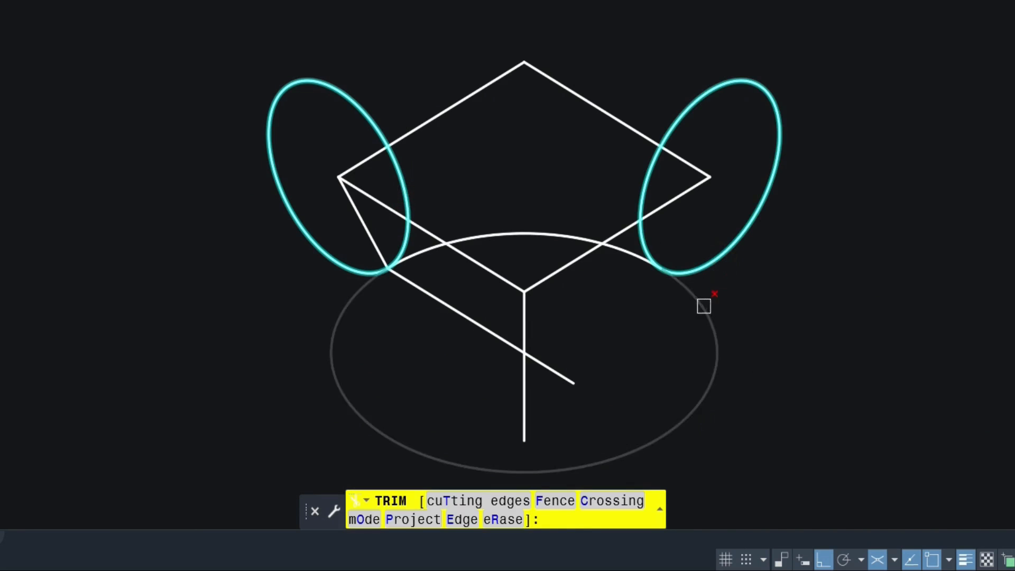
left_click(702, 306)
key("Return")
- Erase the copied edge below the square and the line from the left isocircle's center to its lower quadrant point
type("e")
key("Return")
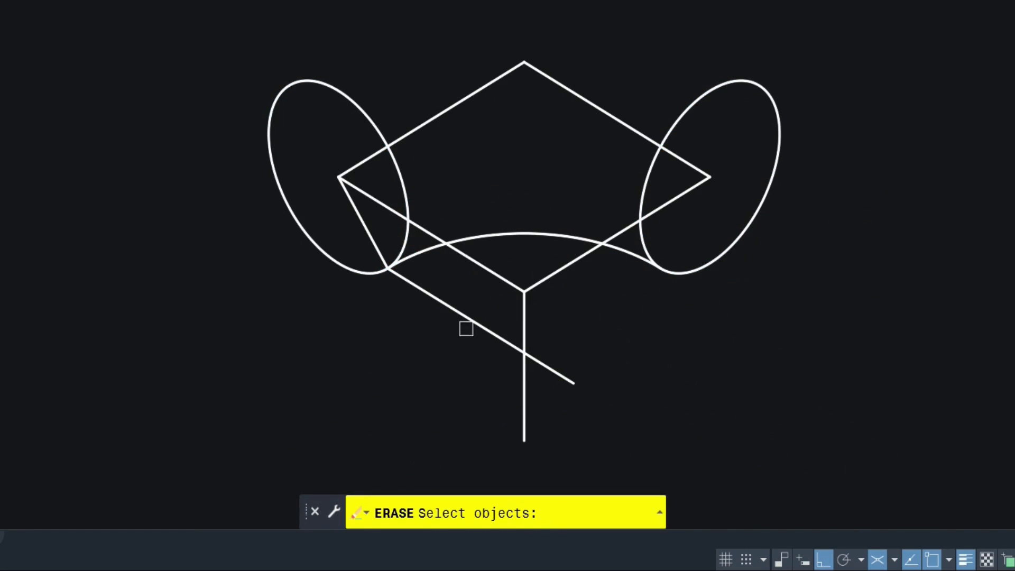
left_click(469, 316)
key("Return")
key("Return")
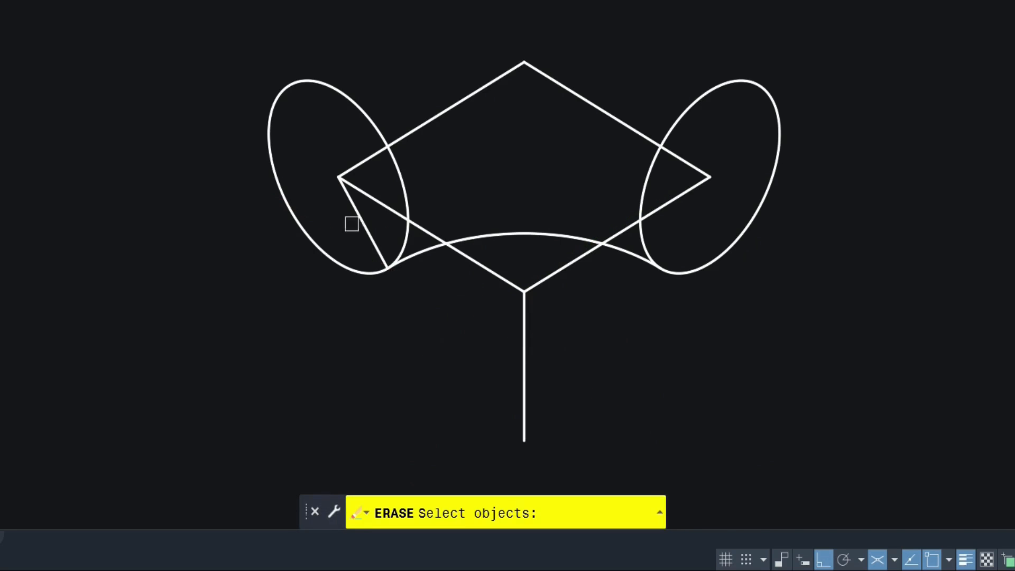
left_click(361, 214)
key("Return")
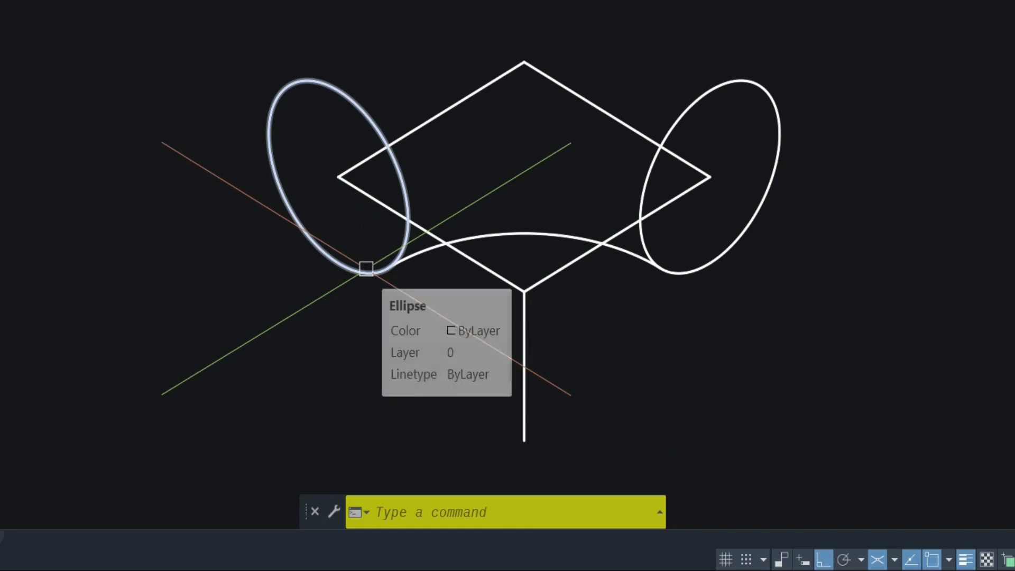
- Draw a line from the left isocircle's center to its upper quadrant point
middle_click_drag(484, 163, 489, 249)
type("l")
key("Return")
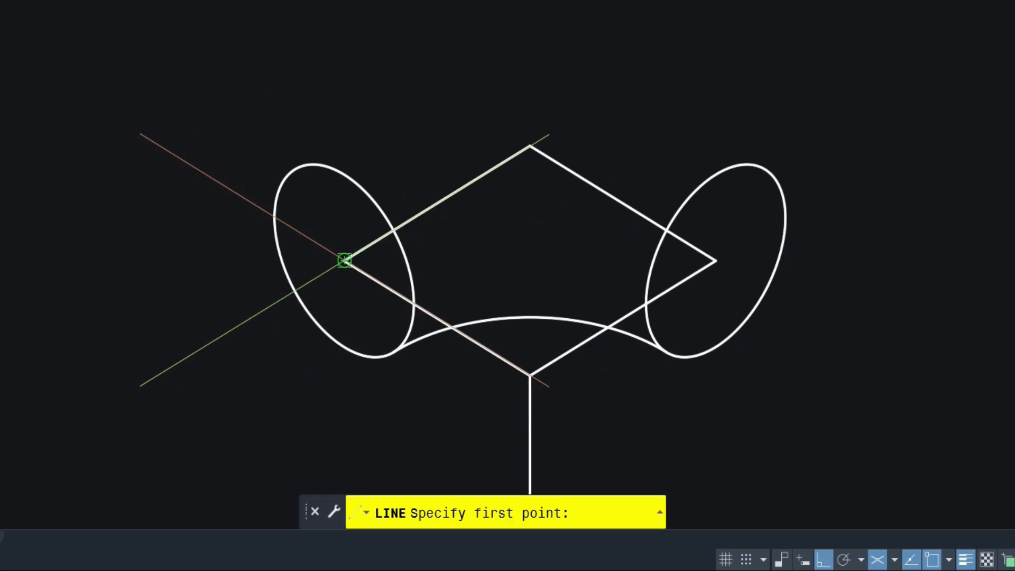
left_click(344, 260)
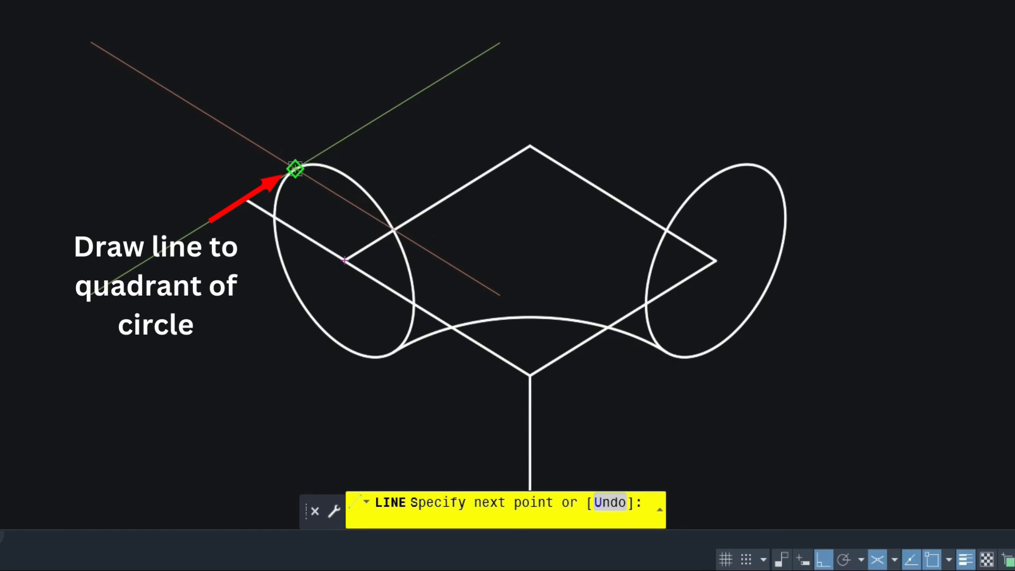
left_click(295, 169)
key("Return")
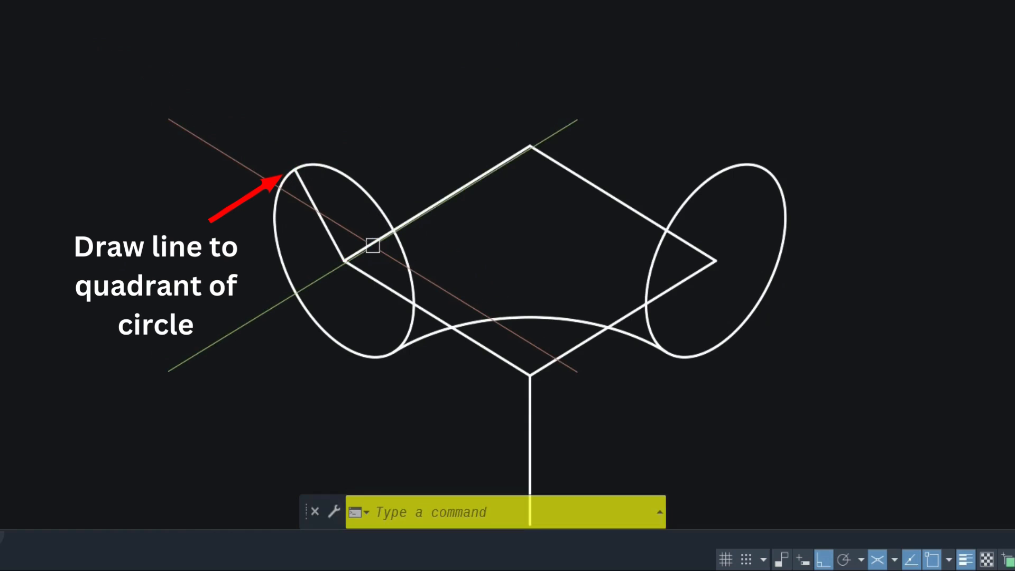
- Copy the square's lower-left edge from the left isocircle's center to that isocircle's upper quadrant point
type("co")
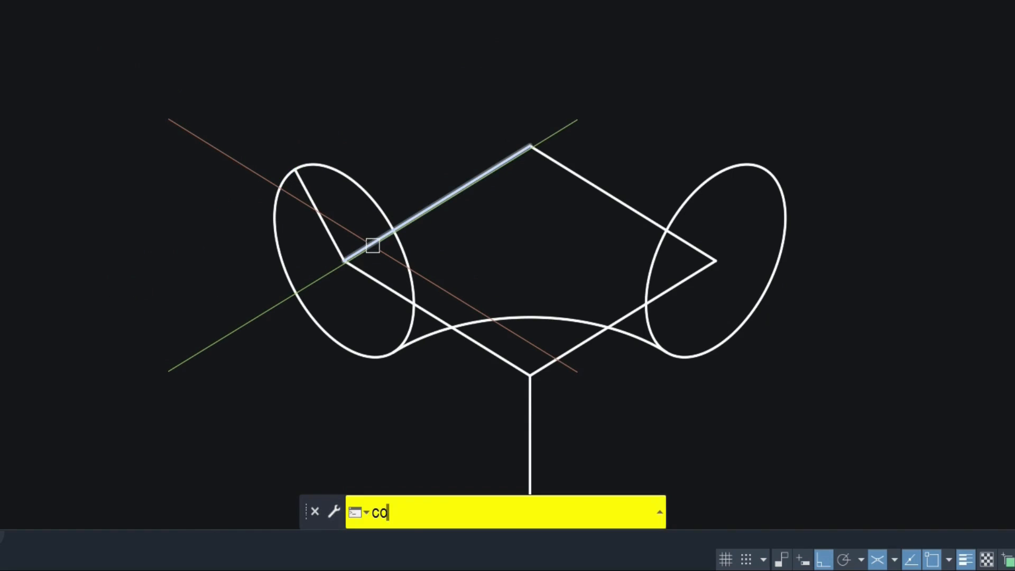
type("py")
key("Return")
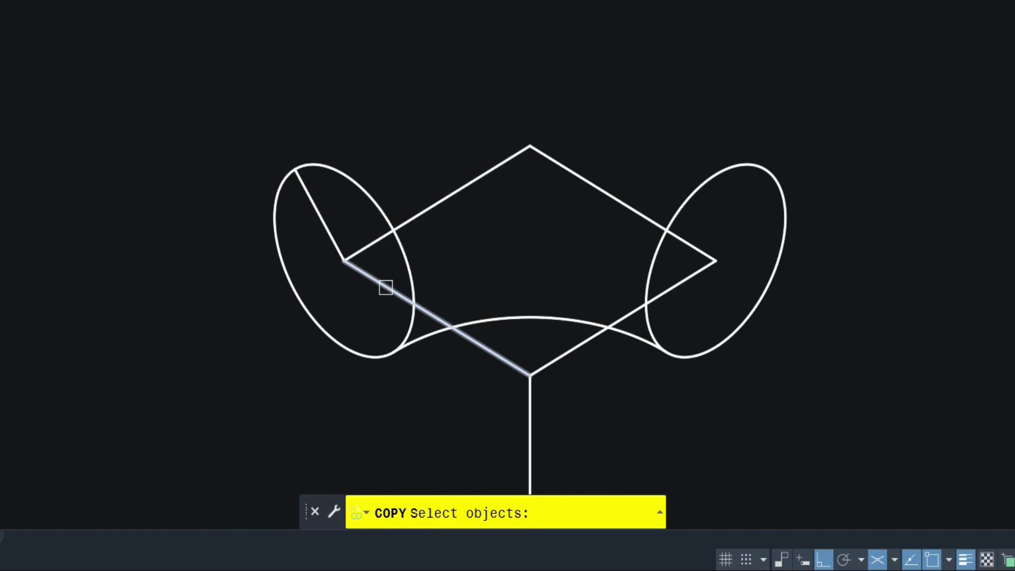
left_click(385, 287)
key("Return")
left_click(344, 260)
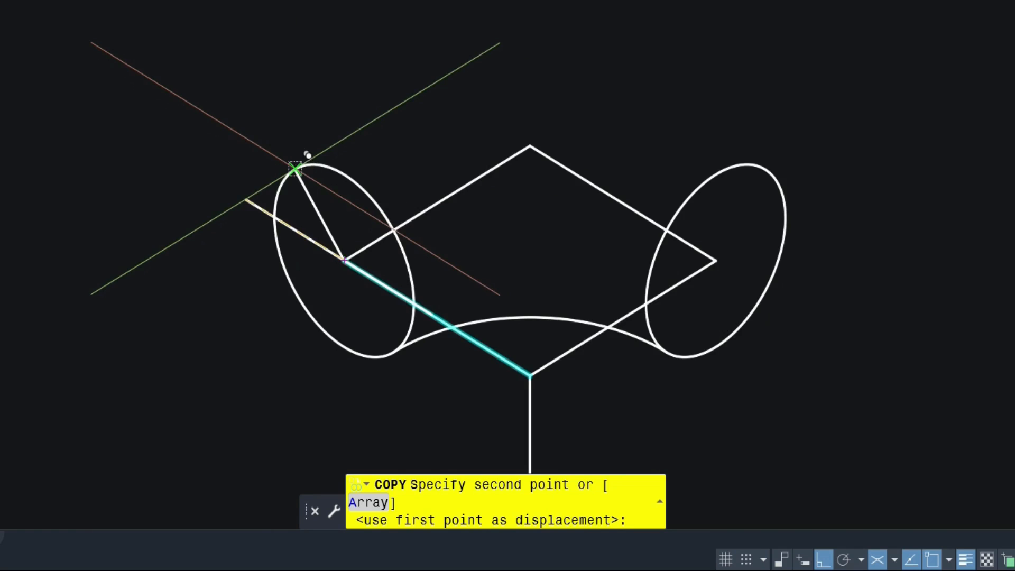
scroll(295, 168, "up", 4)
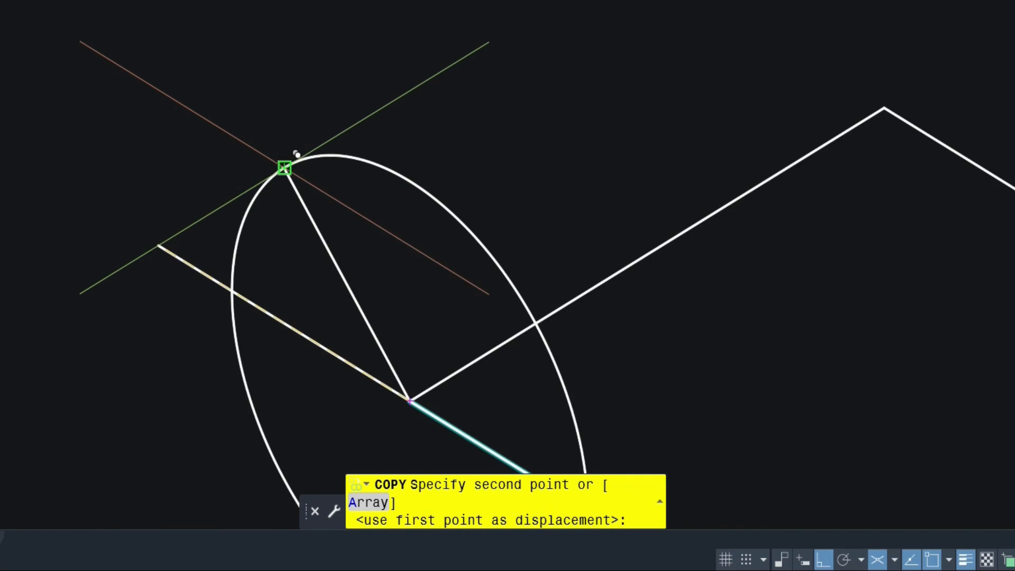
left_click(284, 168)
key("Return")
- Move the vertical line about 82 units straight up from the square's front corner, using the left isoplane
scroll(295, 196, "down", 4)
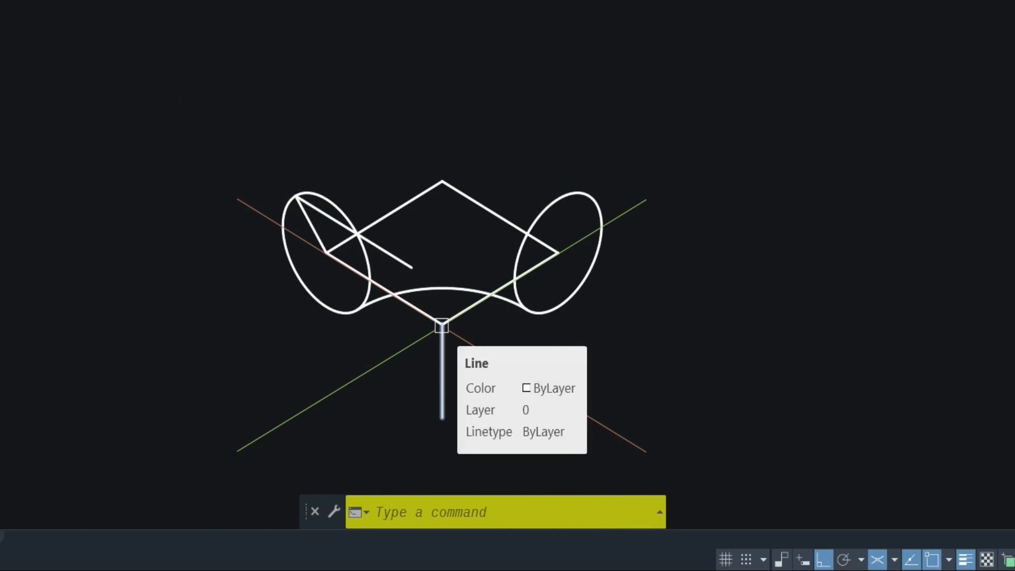
type("M")
key("Return")
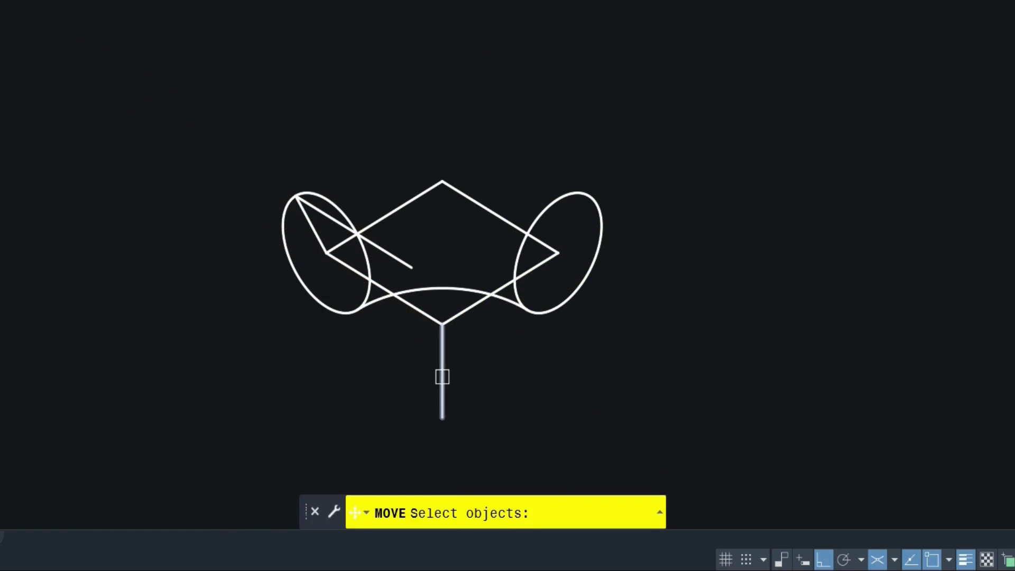
left_click(442, 376)
key("Return")
left_click(441, 323)
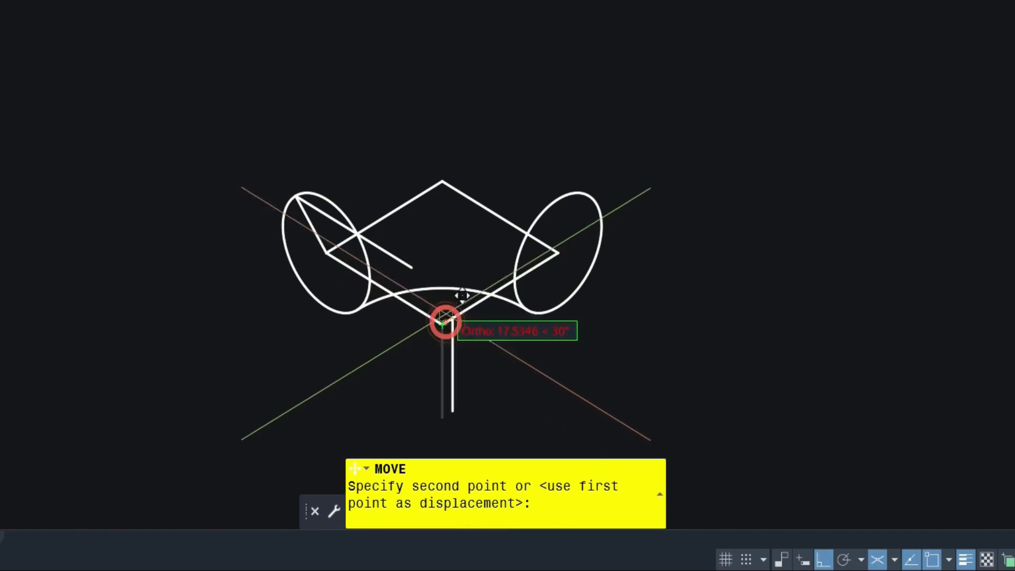
left_click(892, 560)
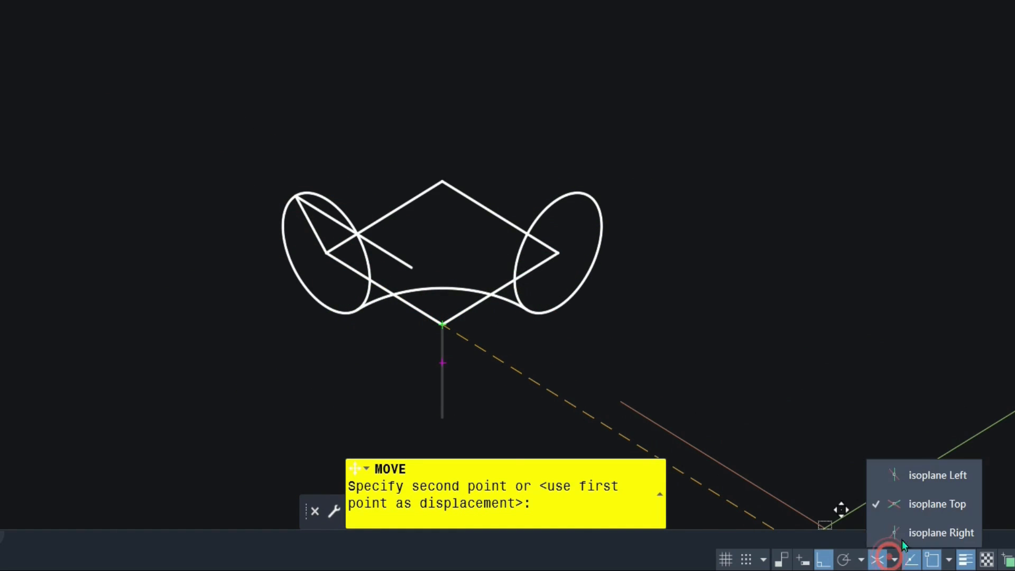
left_click(916, 476)
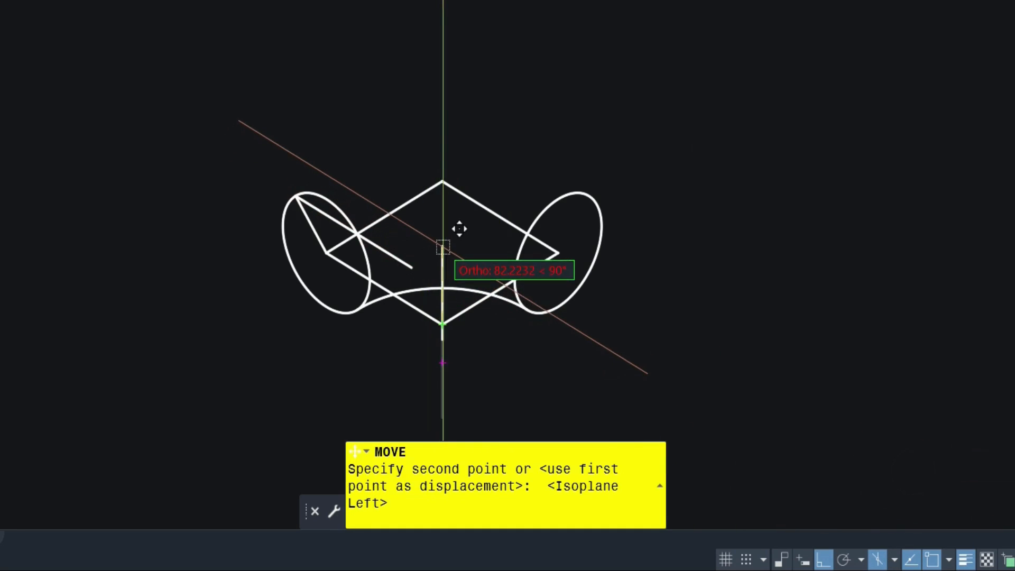
left_click(442, 244)
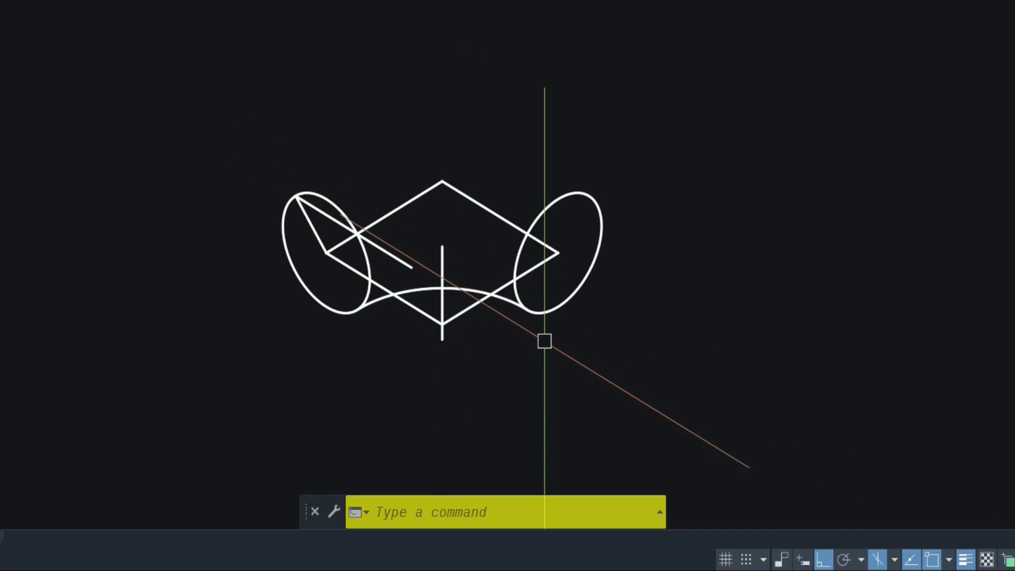
- Extend the copied edge's lower end to the vertical line
type("ex")
key("Return")
left_click(447, 270)
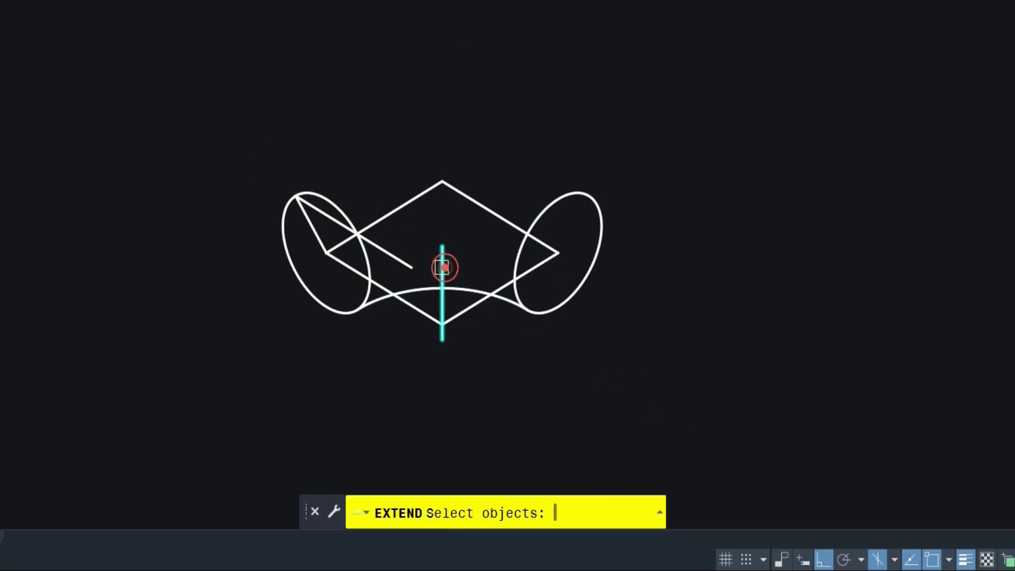
key("Return")
left_click(402, 265)
key("Return")
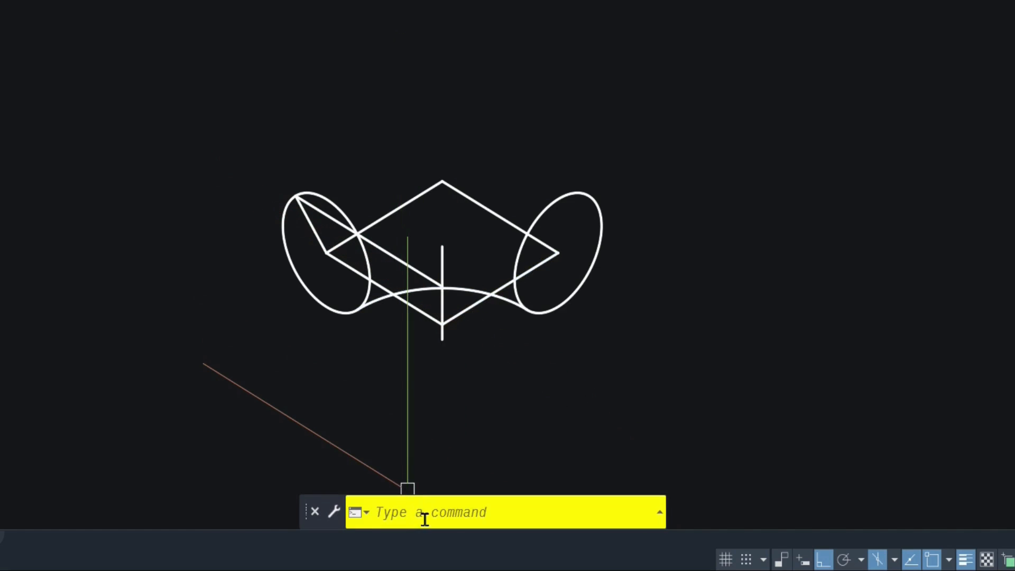
- Draw an isocircle on the top isoplane, centered where the extended edge meets the vertical line and passing through the left isocircle's upper quadrant point
type("ELLIP")
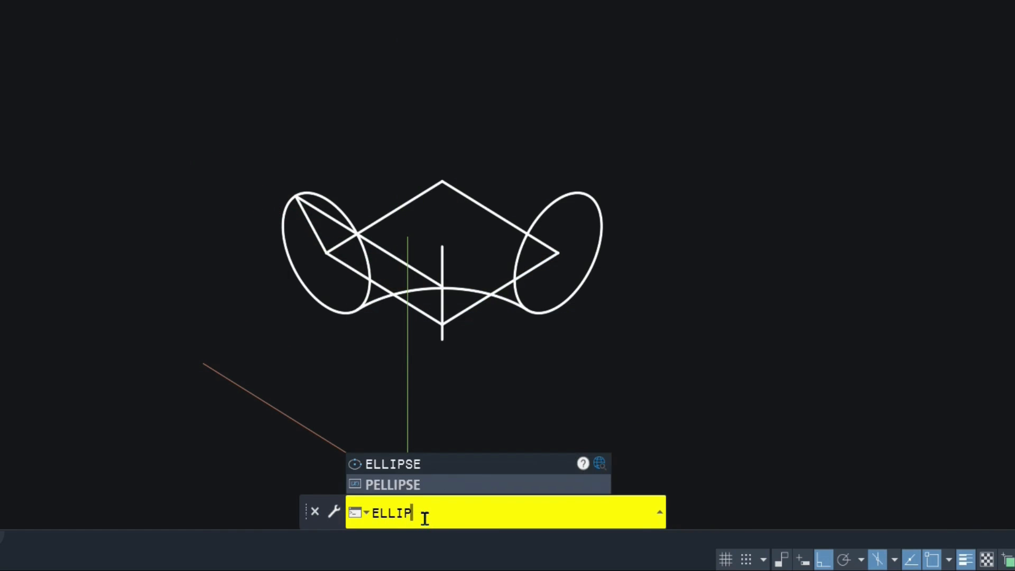
type("SE")
key("Return")
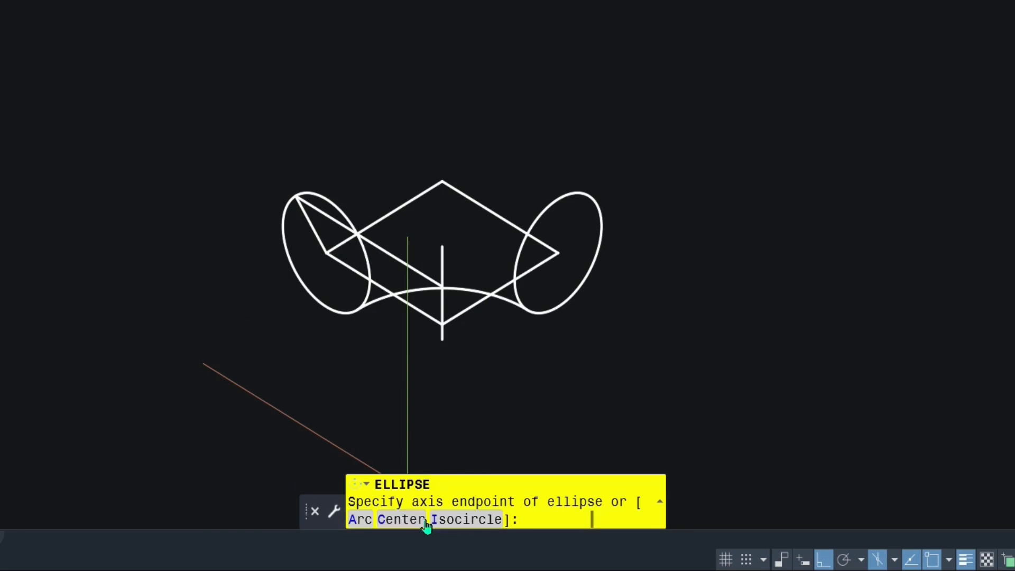
left_click(463, 524)
scroll(442, 296, "up", 6)
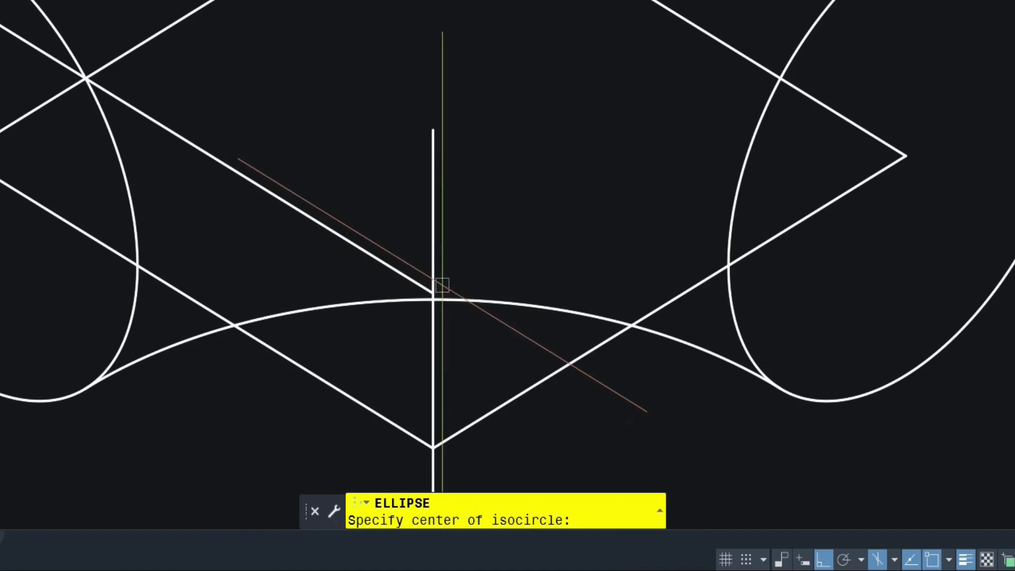
left_click(433, 290)
scroll(432, 290, "down", 4)
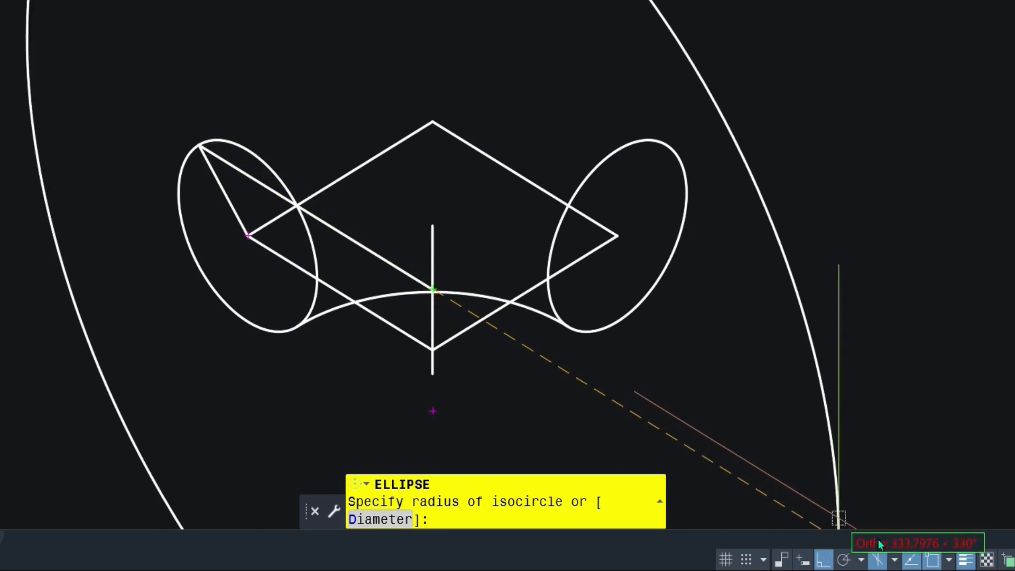
left_click(893, 559)
left_click(921, 503)
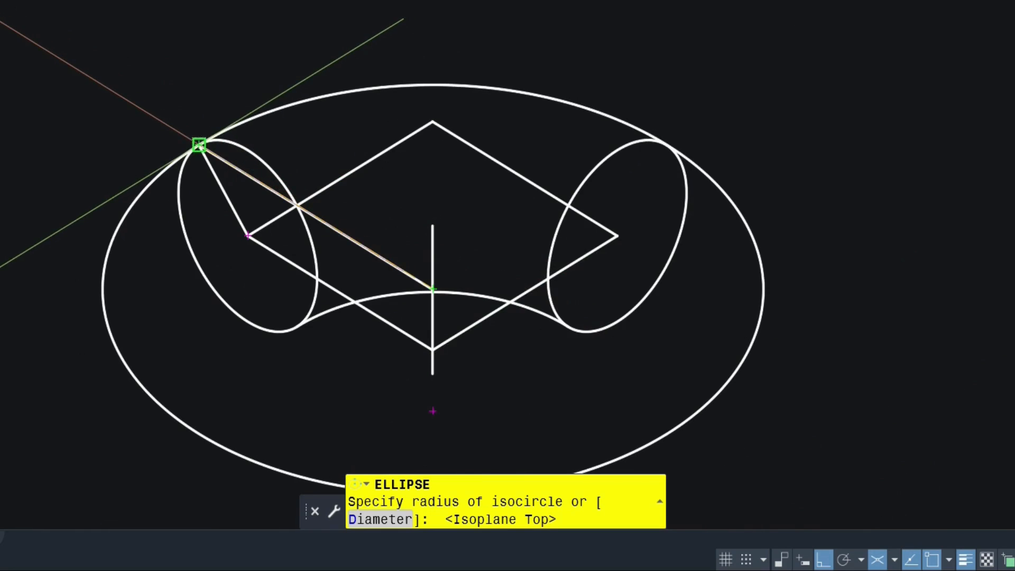
left_click(199, 146)
type("TR")
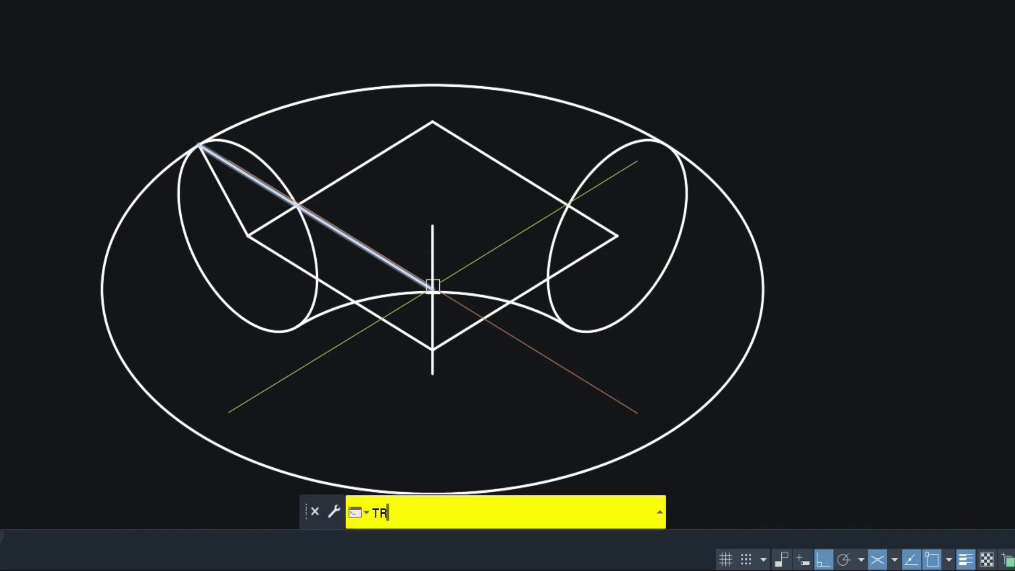
key("Return")
left_click(313, 306)
key("Return")
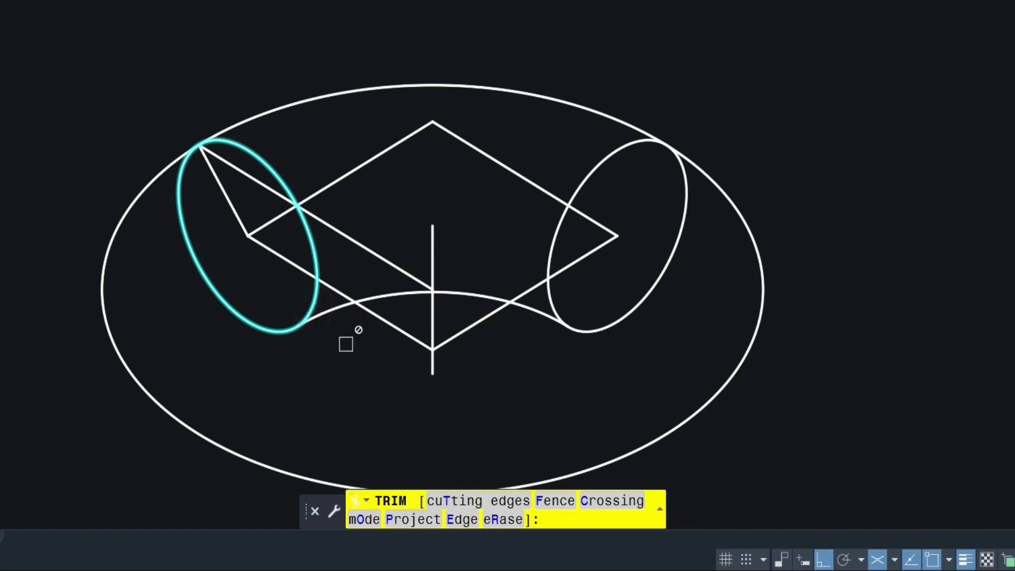
key("Escape")
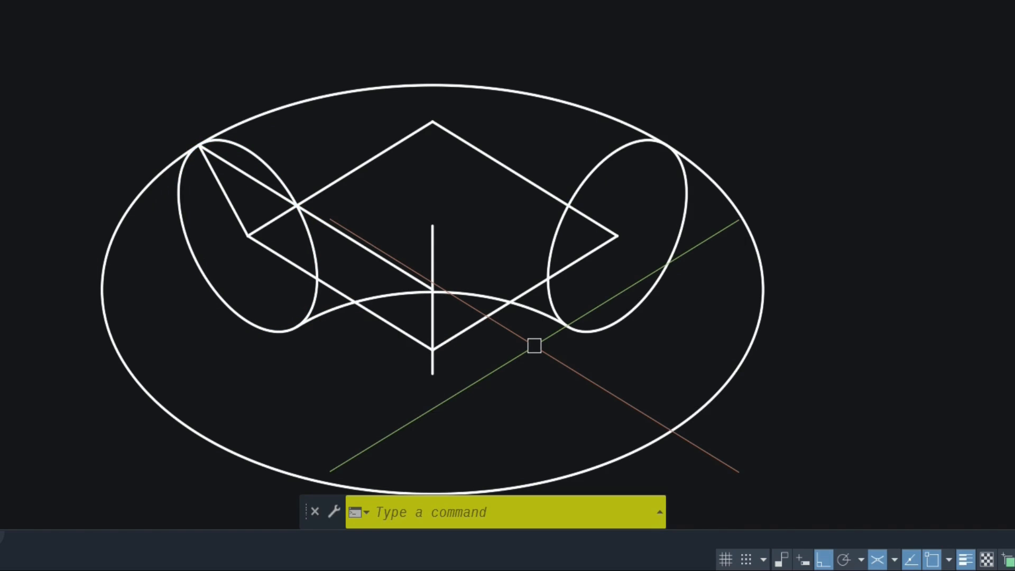
- Trim away the lower part of the large top-isoplane isocircle, using the left and right isocircles as cutting edges
type("TR")
key("Return")
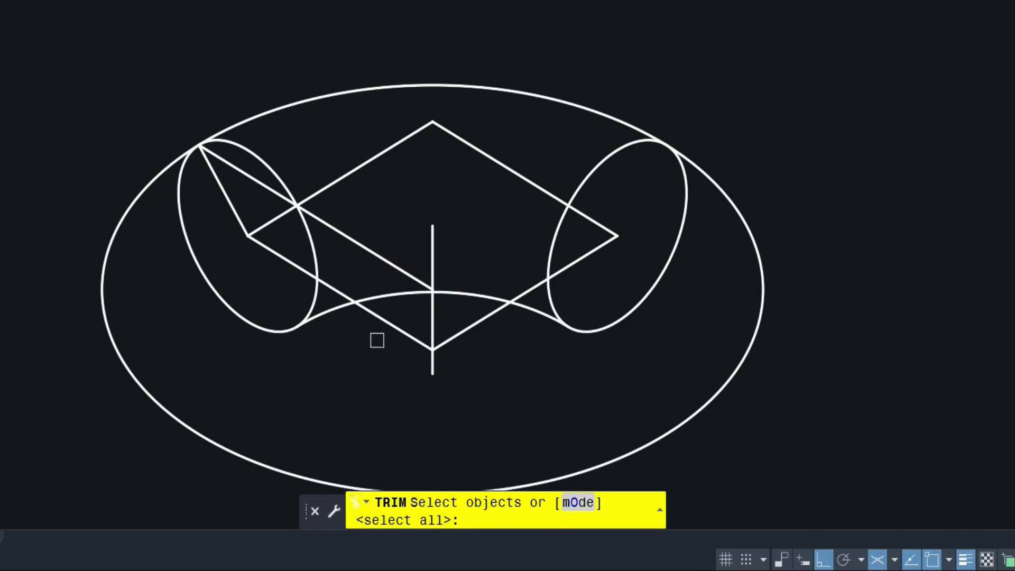
left_click(314, 241)
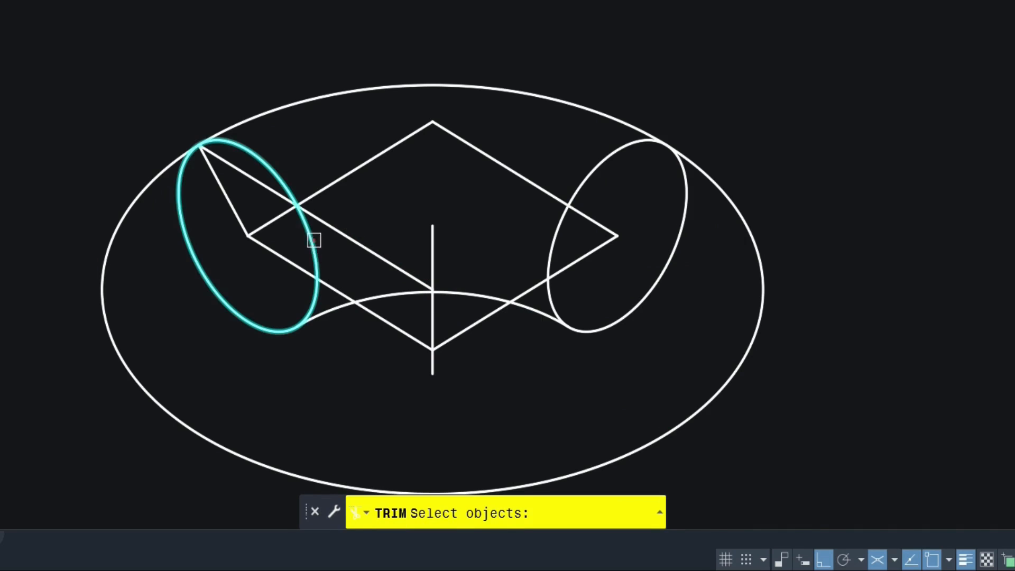
left_click(552, 236)
key("Return")
left_click(568, 466)
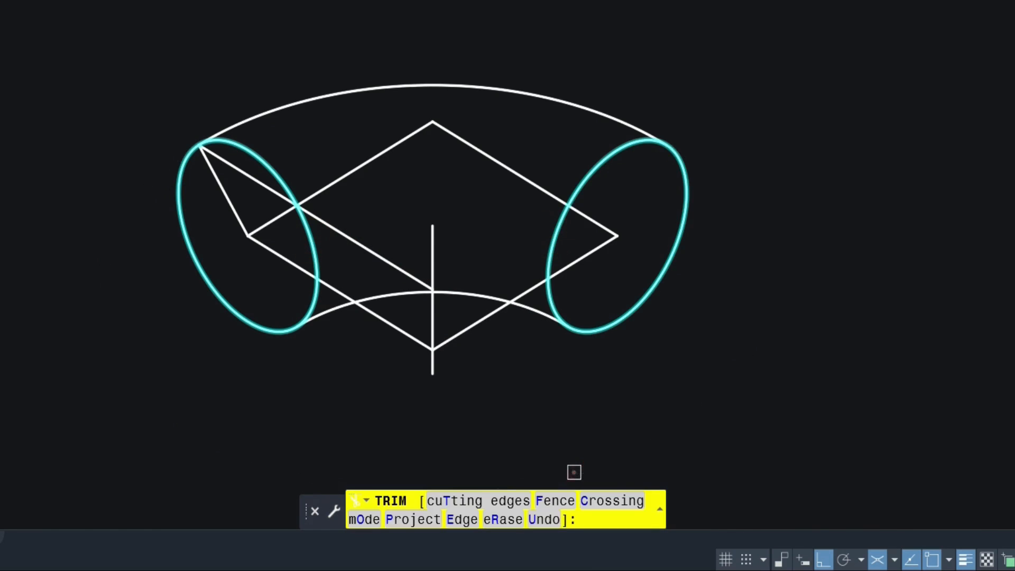
key("Return")
- Erase the square's four edges, the vertical line, the extended edge and the line inside the left isocircle
type("e")
key("Return")
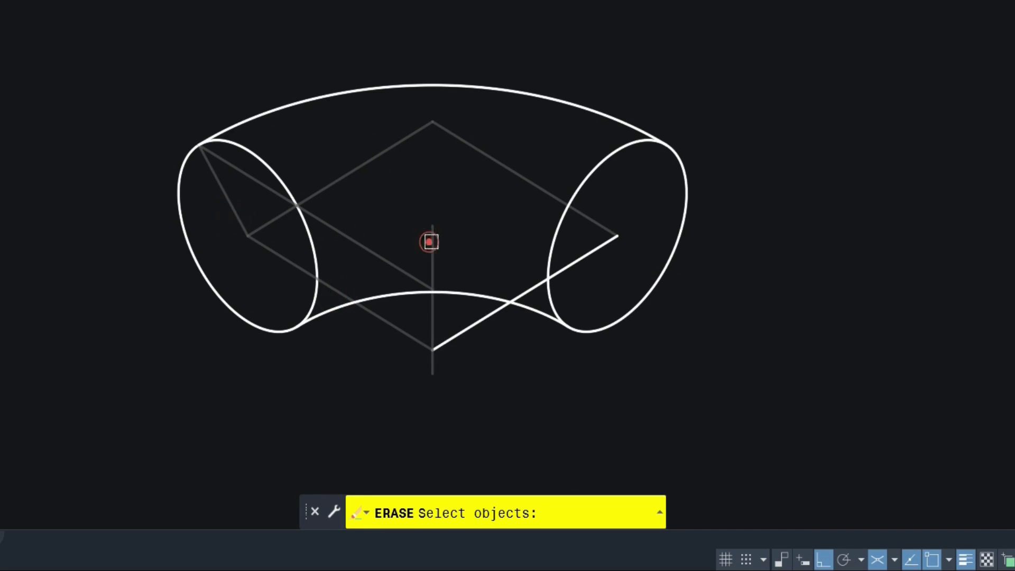
left_click(534, 304)
key("Return")
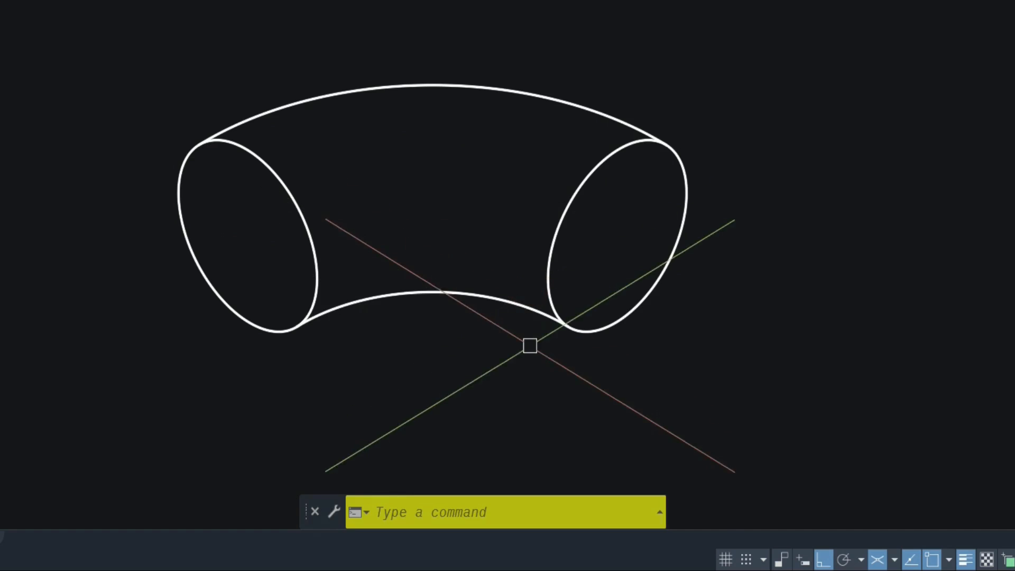
- Draw a 100-diameter isocircle on the left isoplane, concentric with the pipe's left end isocircle
type("ELLIPSE")
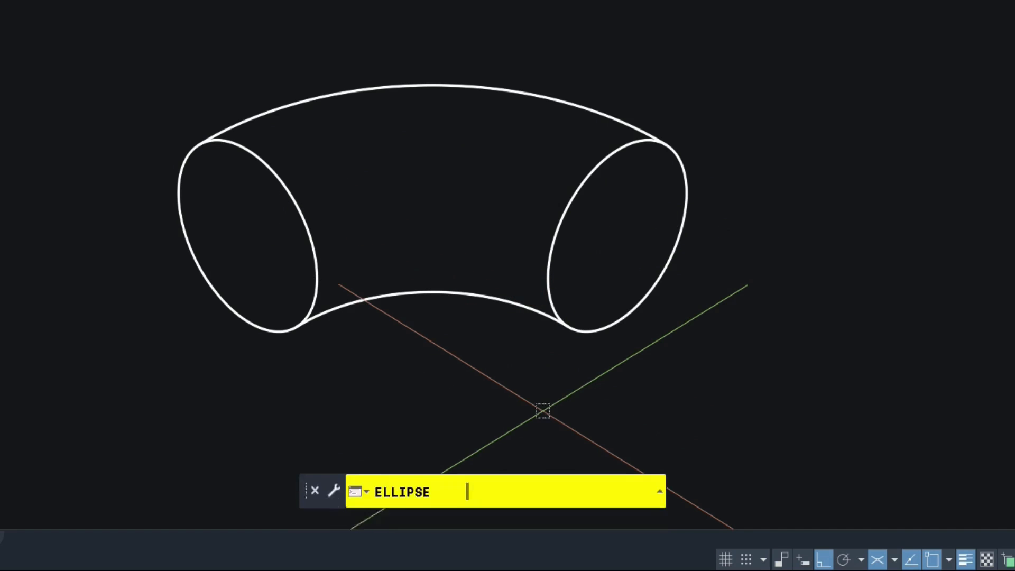
key("Return")
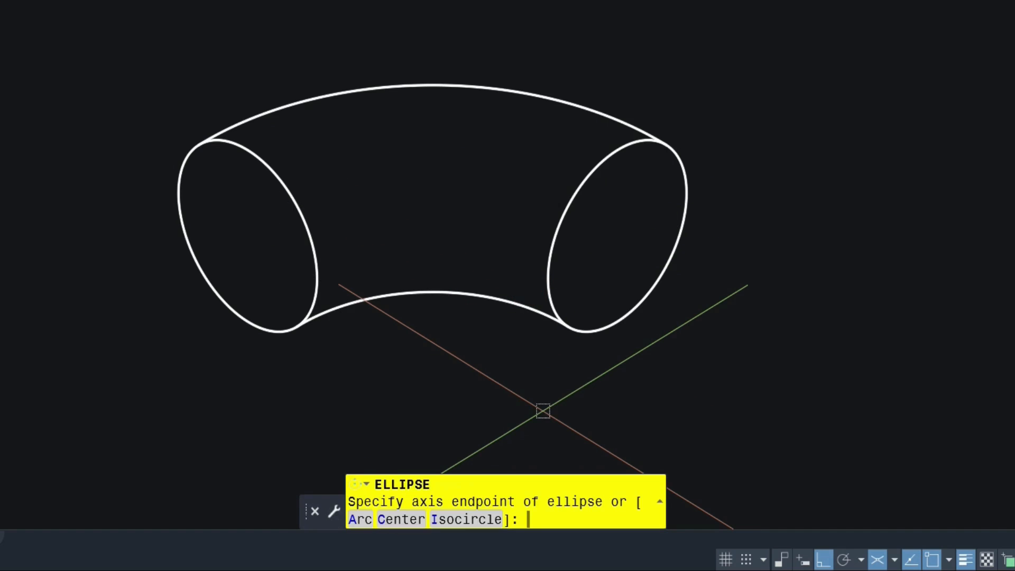
left_click(465, 519)
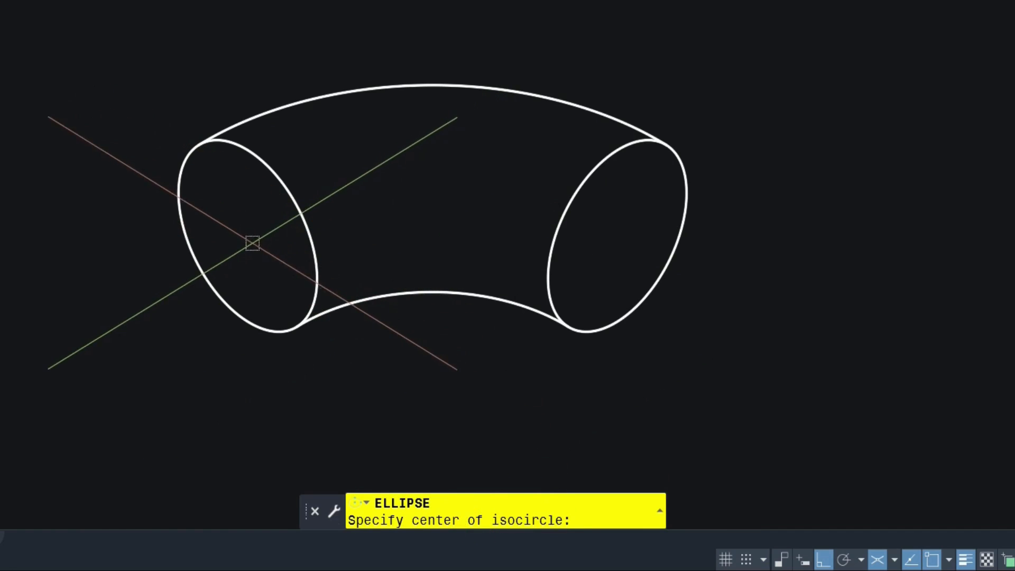
left_click(248, 236)
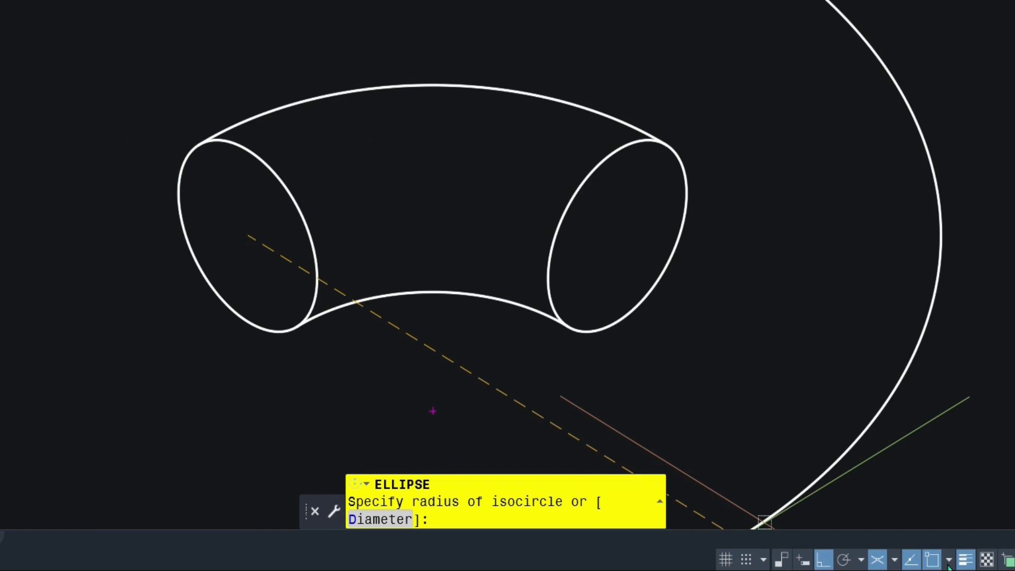
left_click(894, 561)
left_click(910, 475)
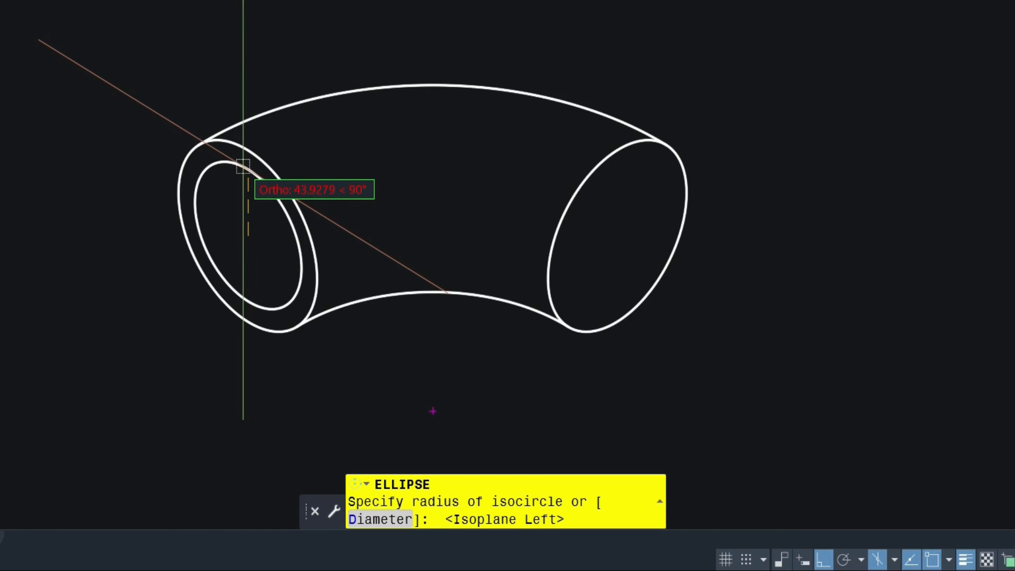
key("Return")
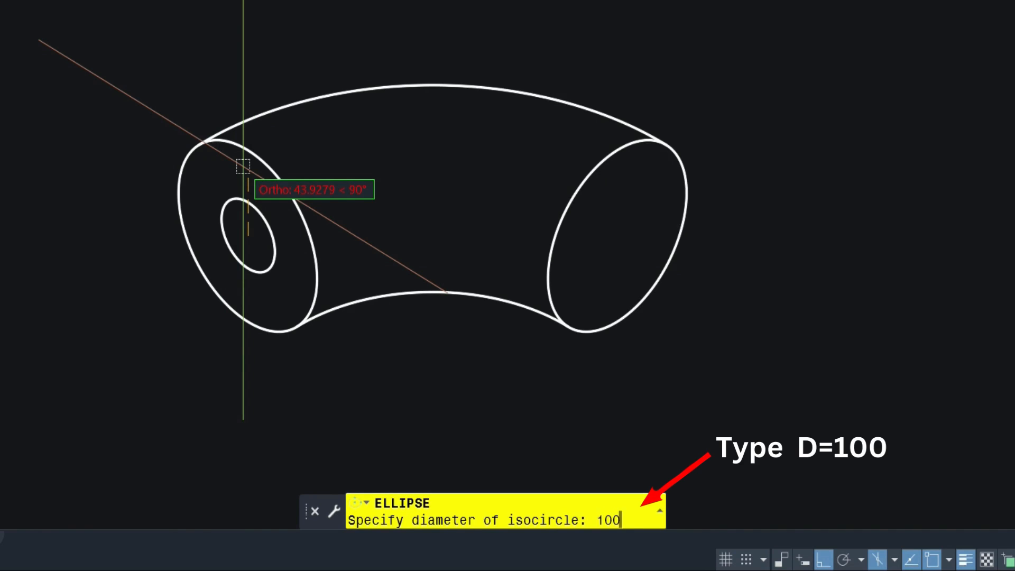
key("Return")
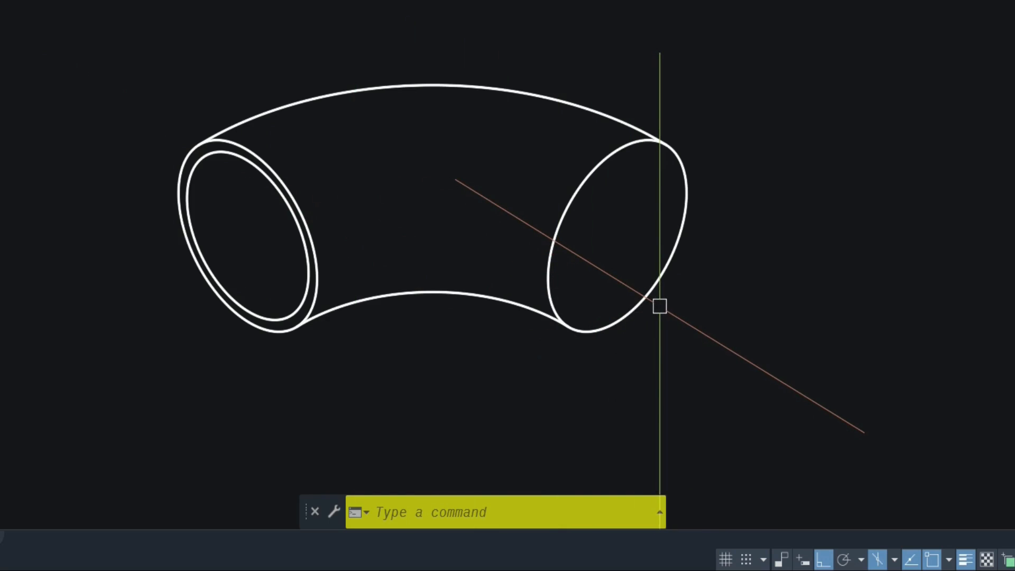
- Draw an isocircle on the right isoplane, concentric with the pipe's right end isocircle and with the same 100 diameter as the left inner one
left_click(893, 560)
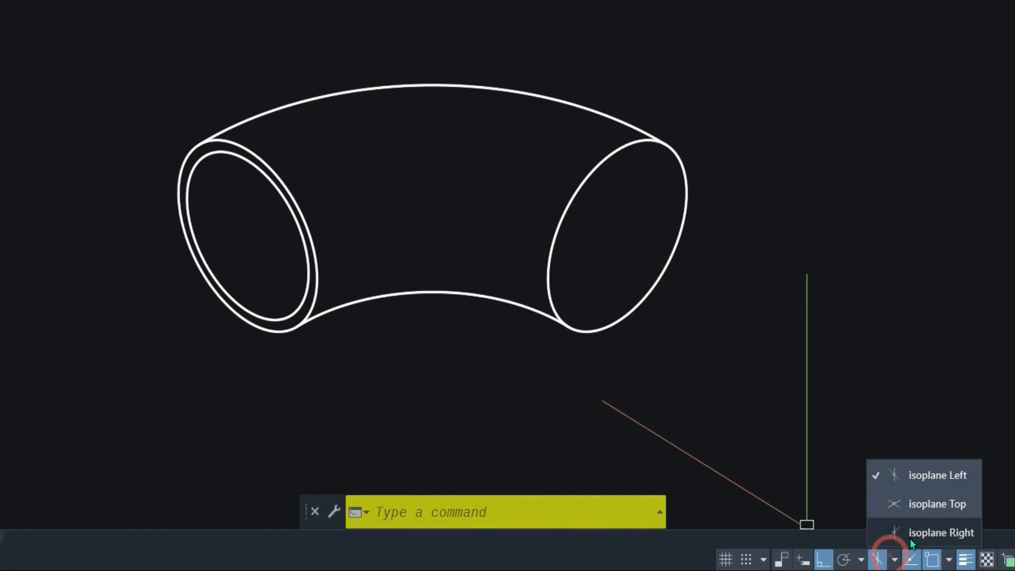
left_click(914, 530)
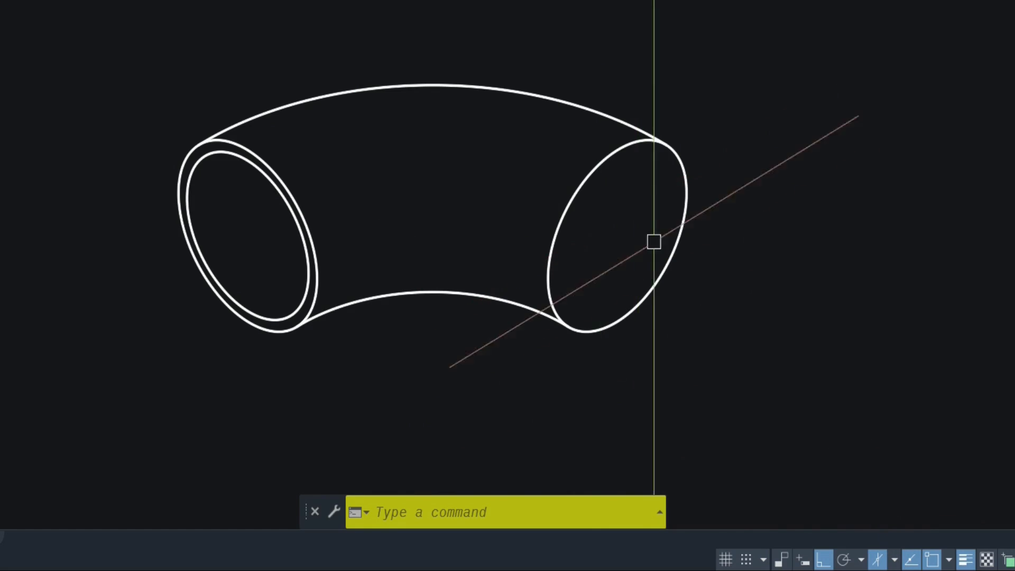
type("ELLIP")
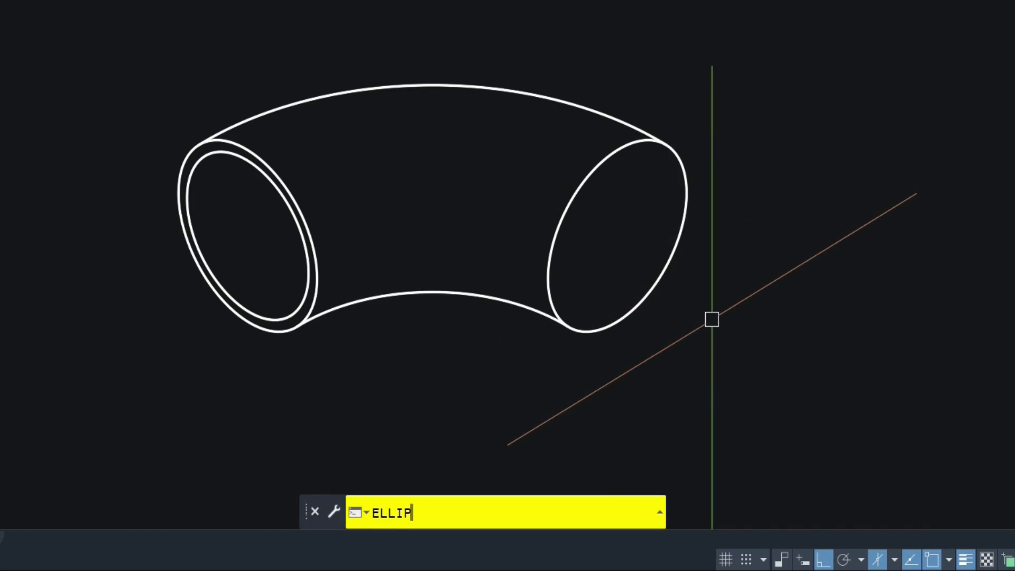
type("SE")
key("Return")
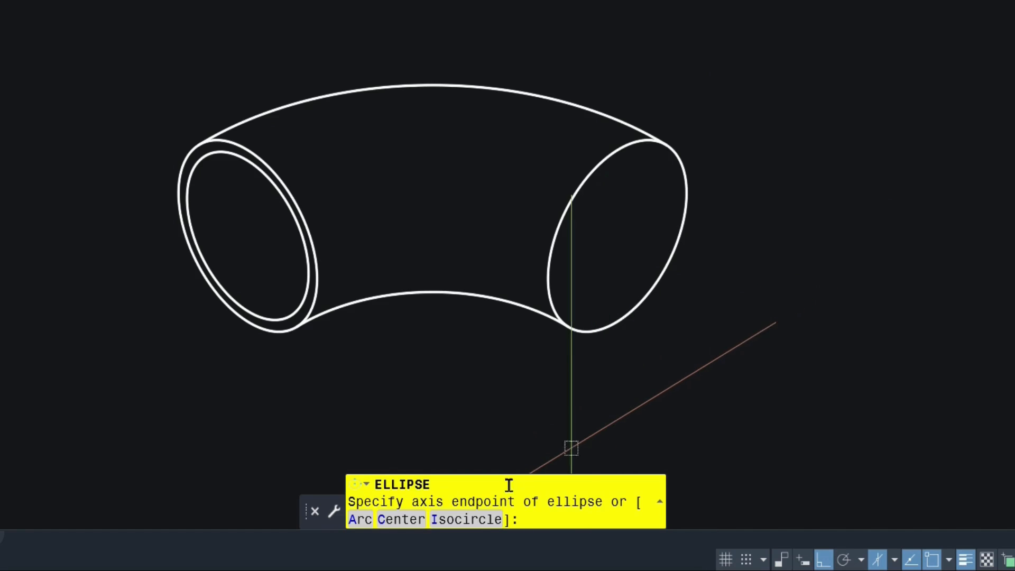
left_click(476, 522)
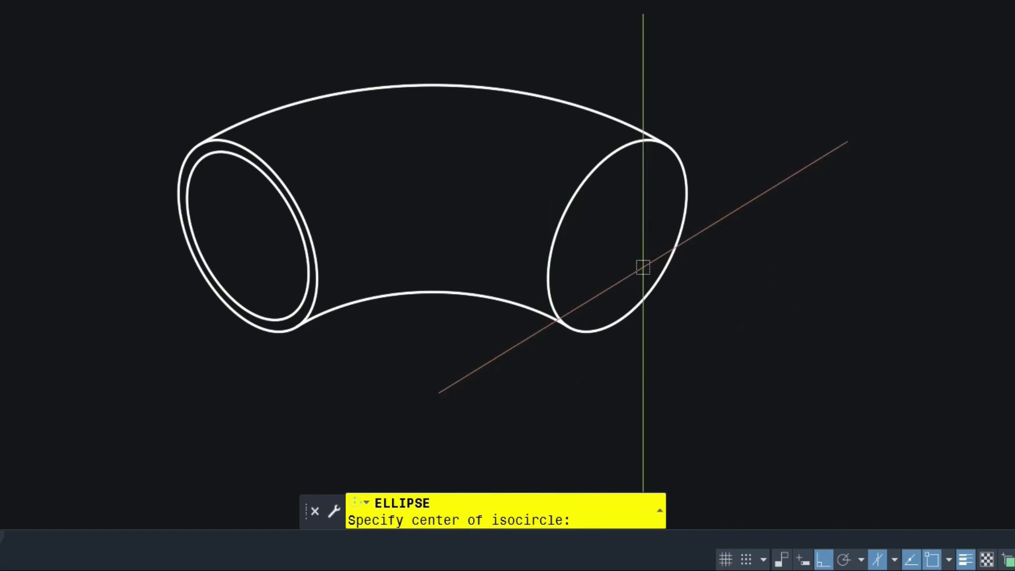
left_click(617, 235)
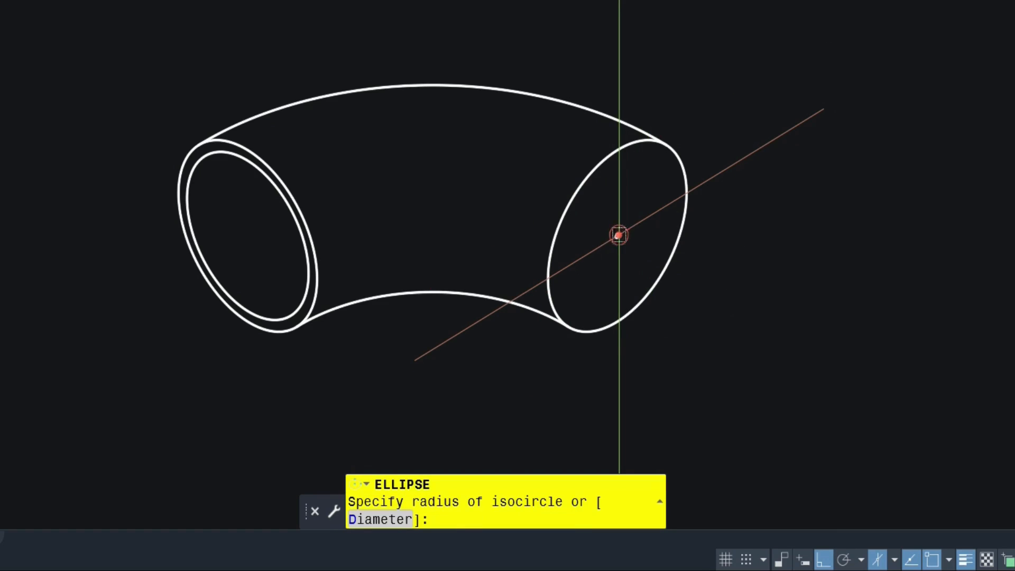
type("D")
key("Return")
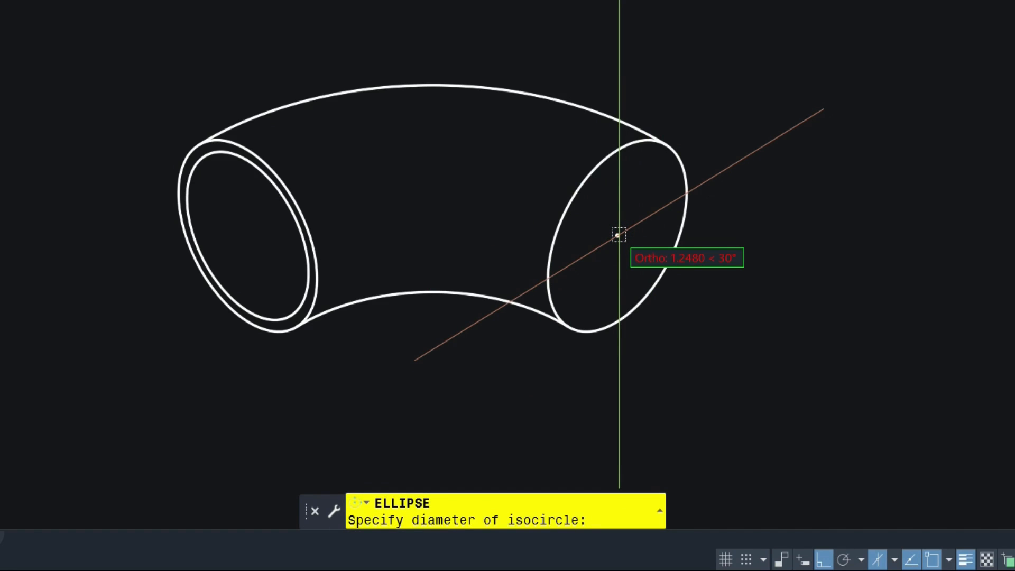
key("Return")
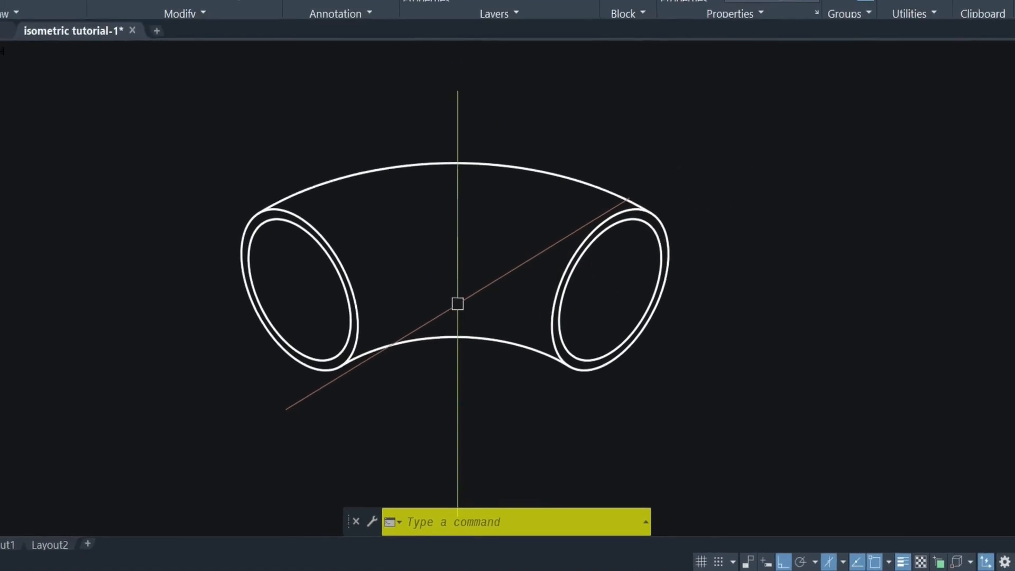
- Fill the ring between the inner and outer isocircles at both pipe ends with a SOLID hatch
type("hatch")
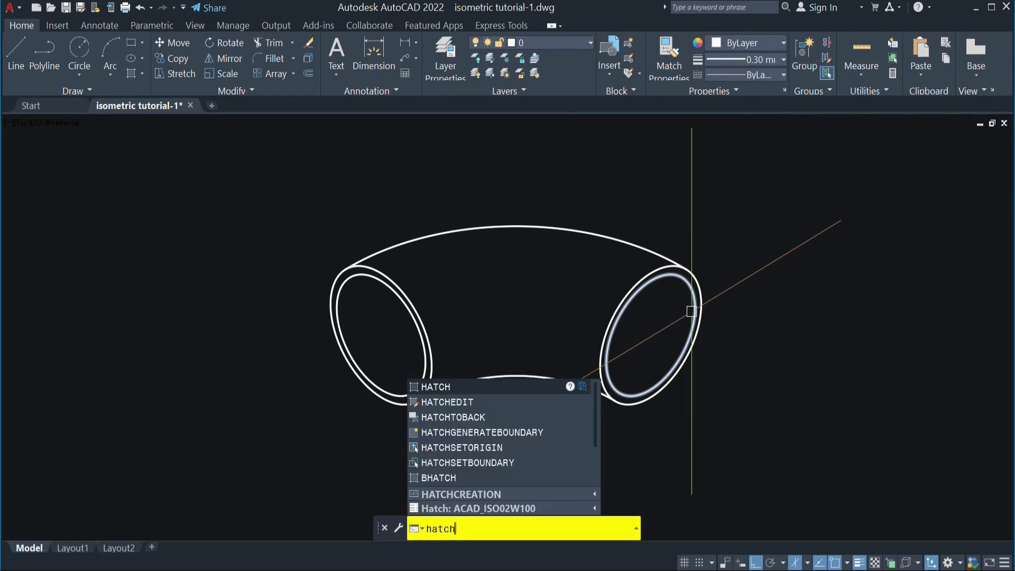
key("Return")
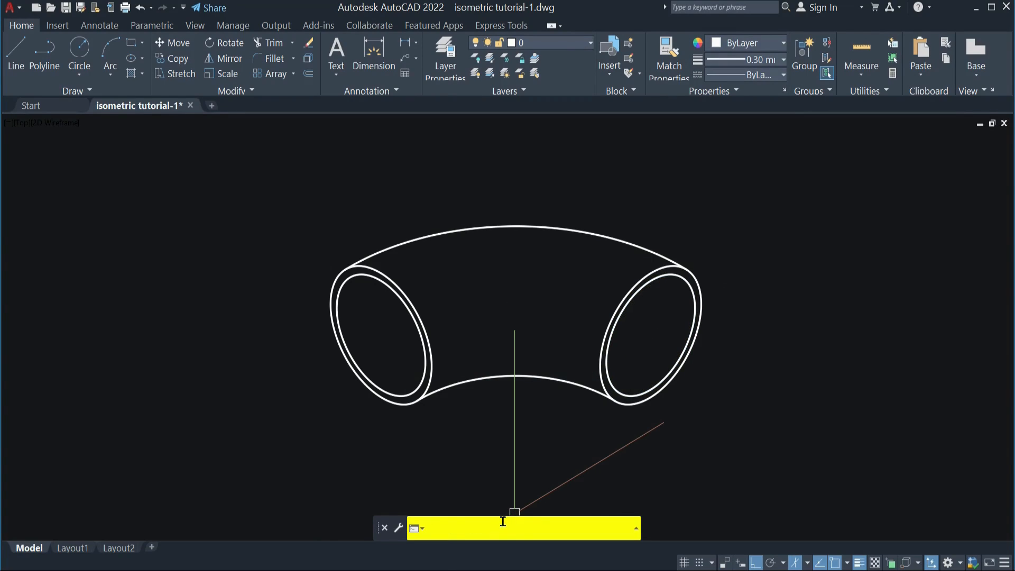
type("hatc")
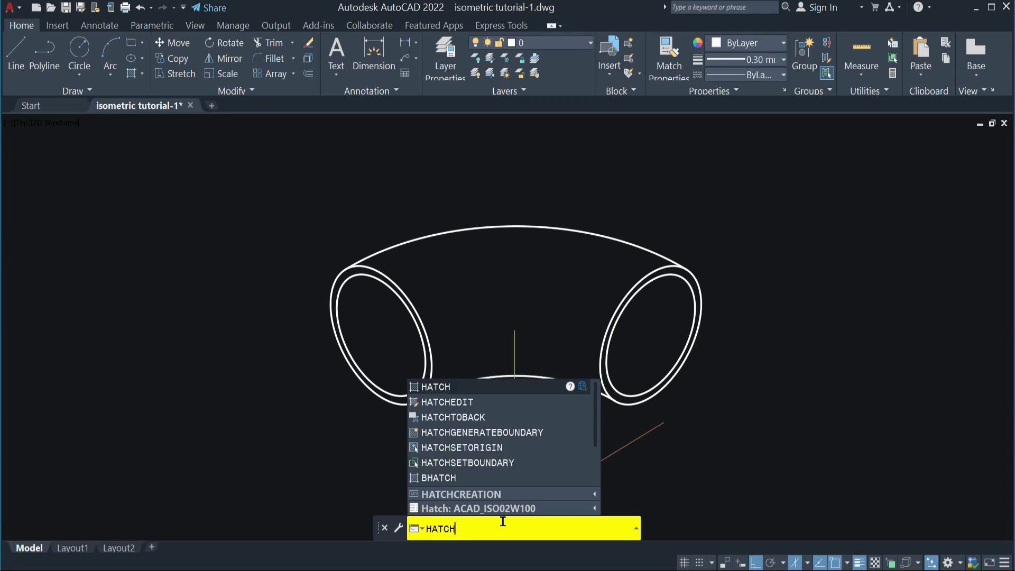
type("h")
key("Return")
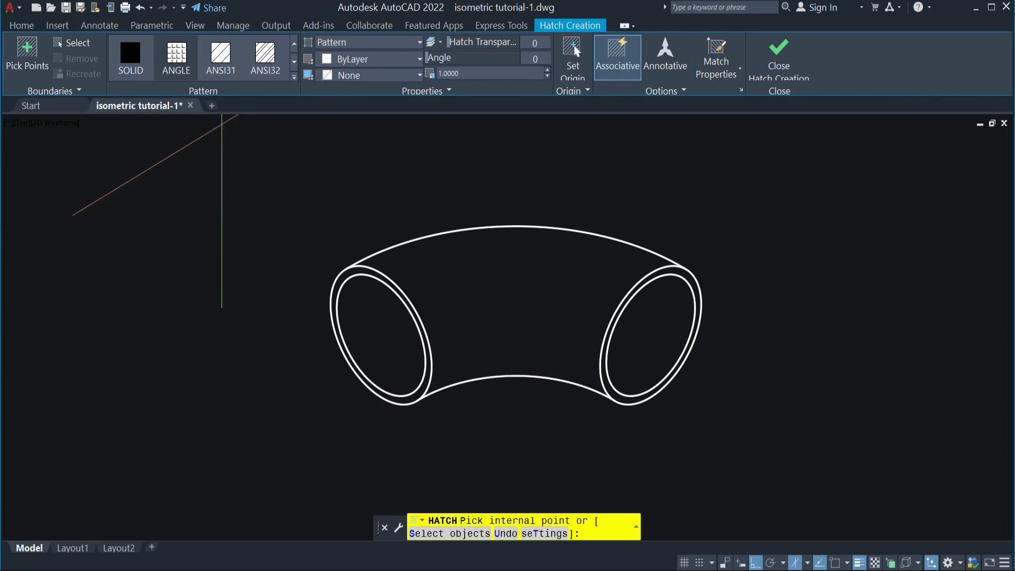
left_click(130, 55)
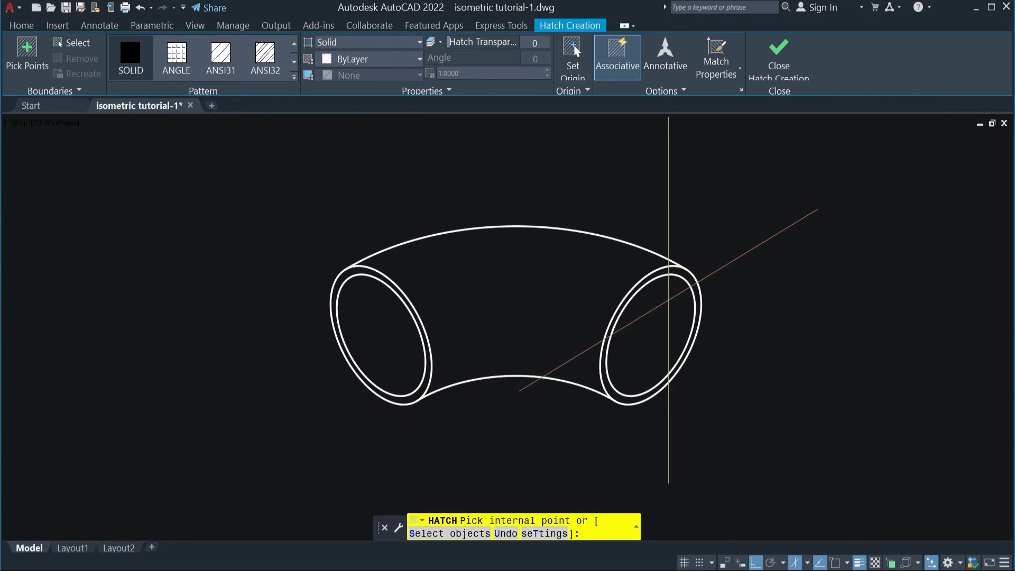
left_click(687, 274)
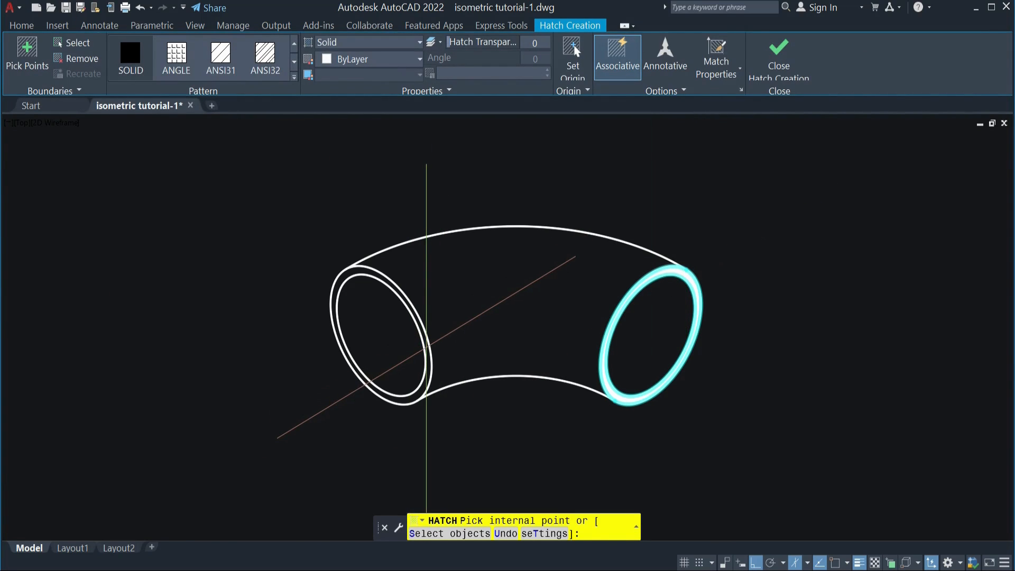
left_click(426, 346)
key("Return")
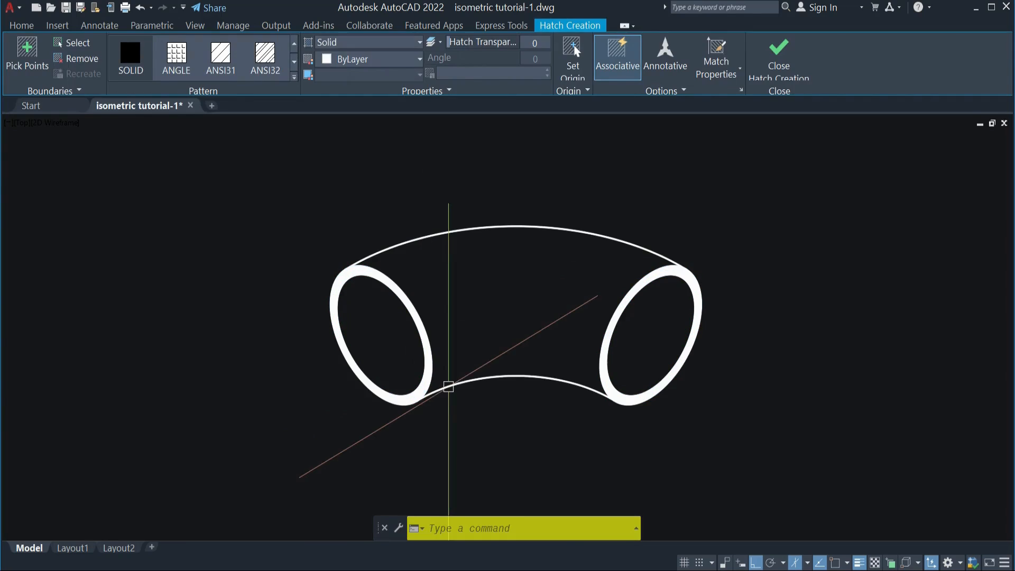
- Fill the pipe body between the two ends and the upper and lower arcs with a solid hatch
type("Ha")
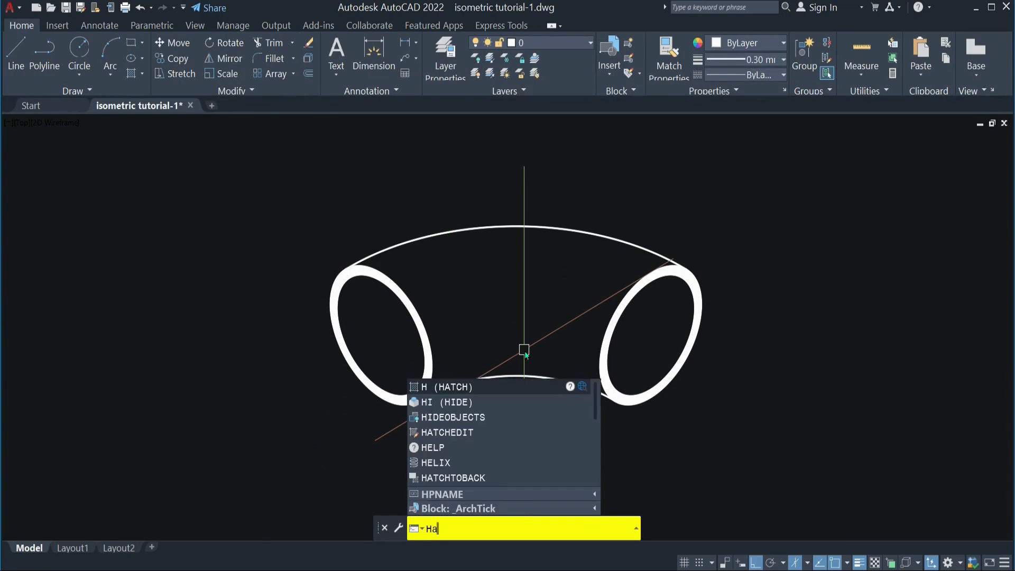
type("tch")
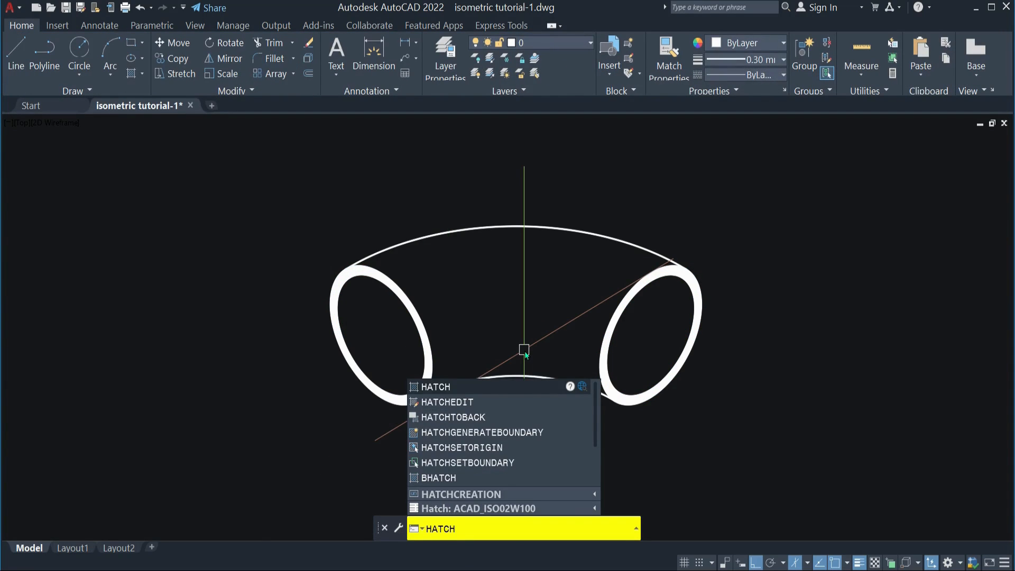
key("Return")
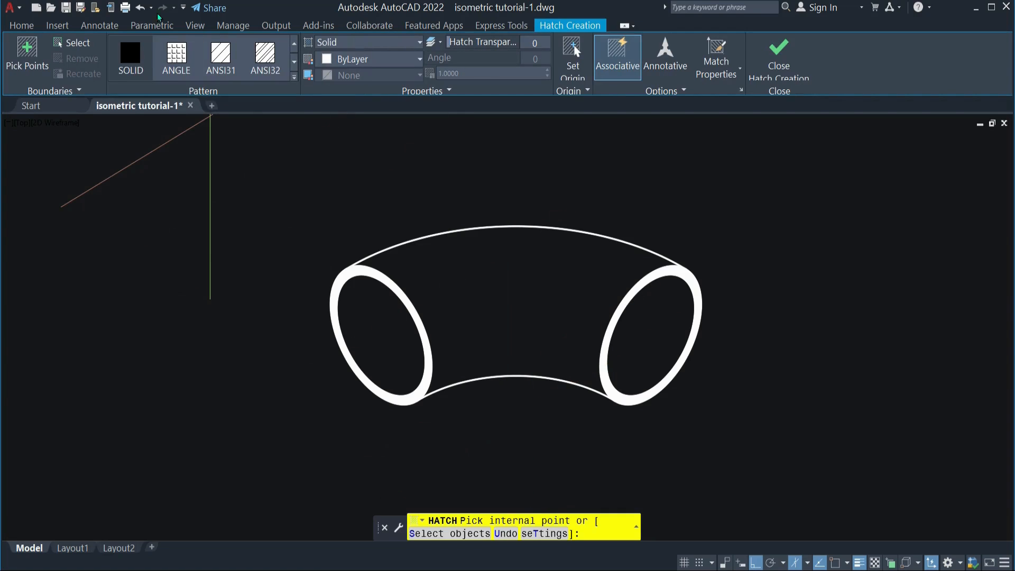
left_click(476, 308)
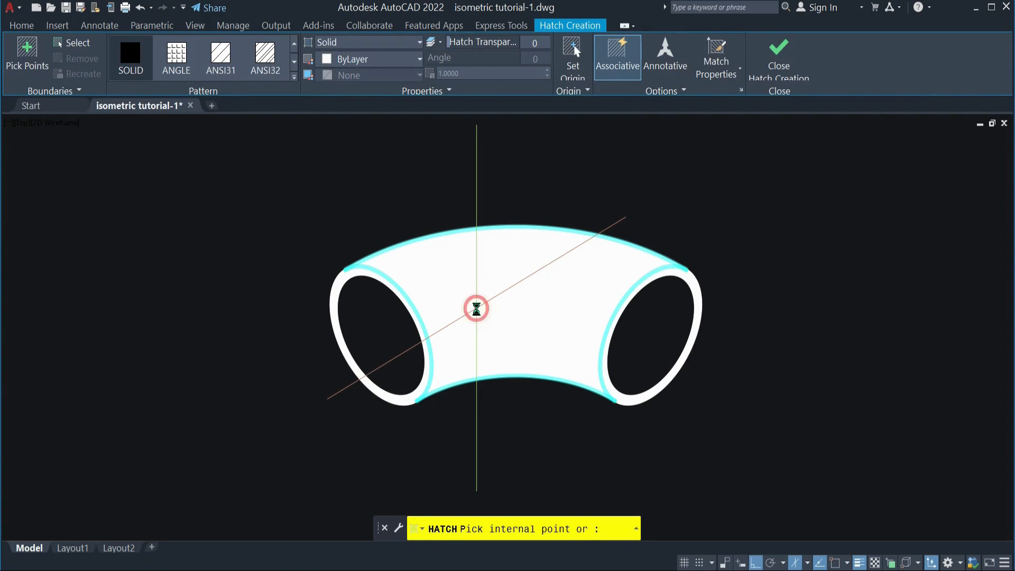
key("Return")
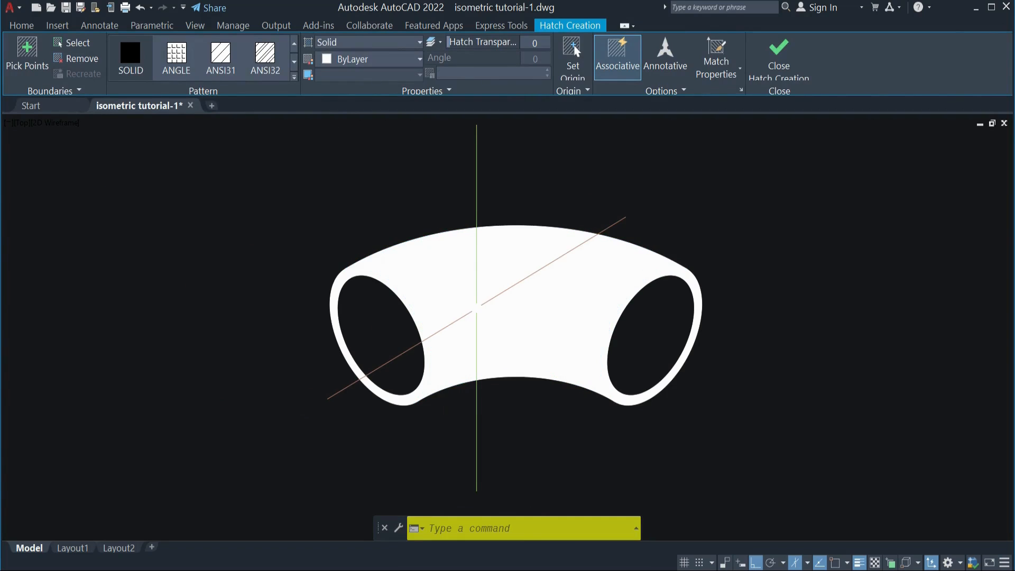
- Set the color of the pipe body's hatch to index color 8
left_click(500, 296)
left_click(505, 299)
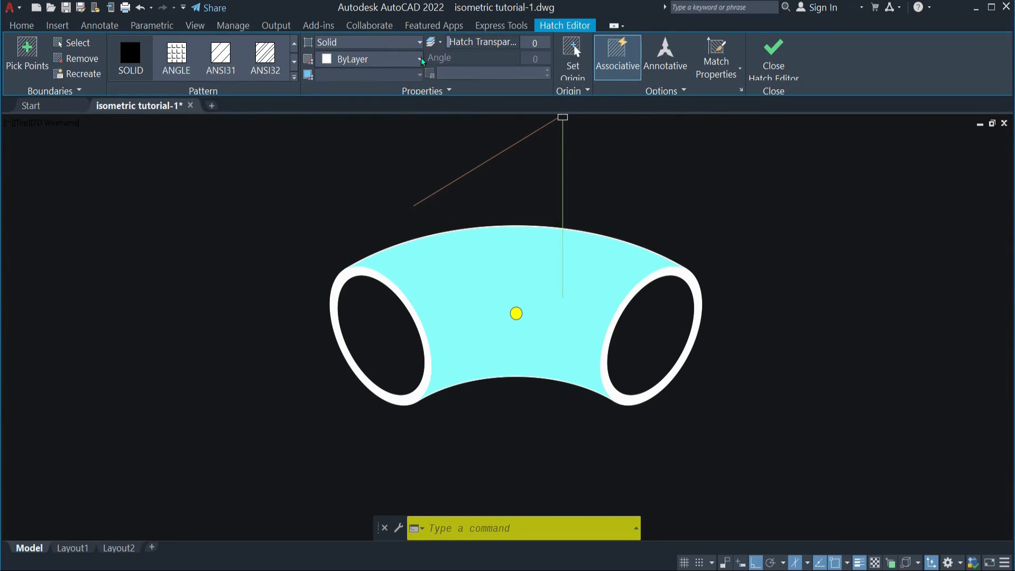
left_click(420, 59)
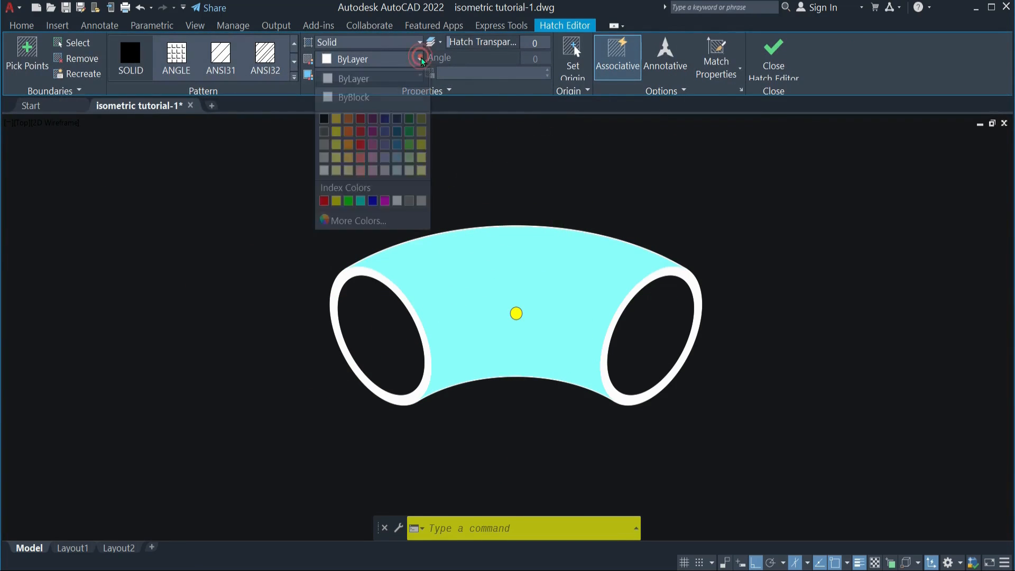
left_click(409, 200)
key("Escape")
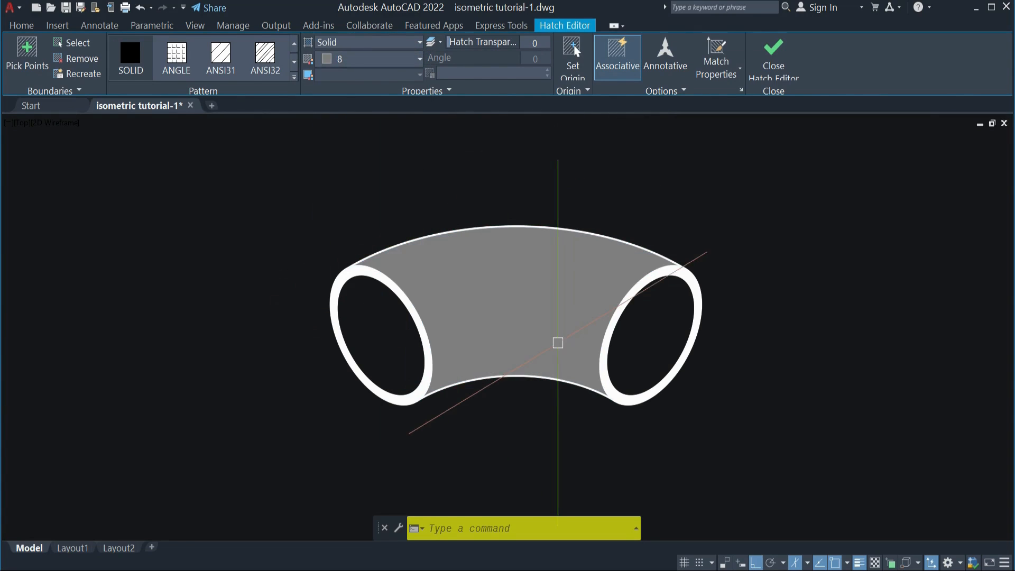
- Fill the insides of both inner isocircles with a single solid hatch
type("hatch")
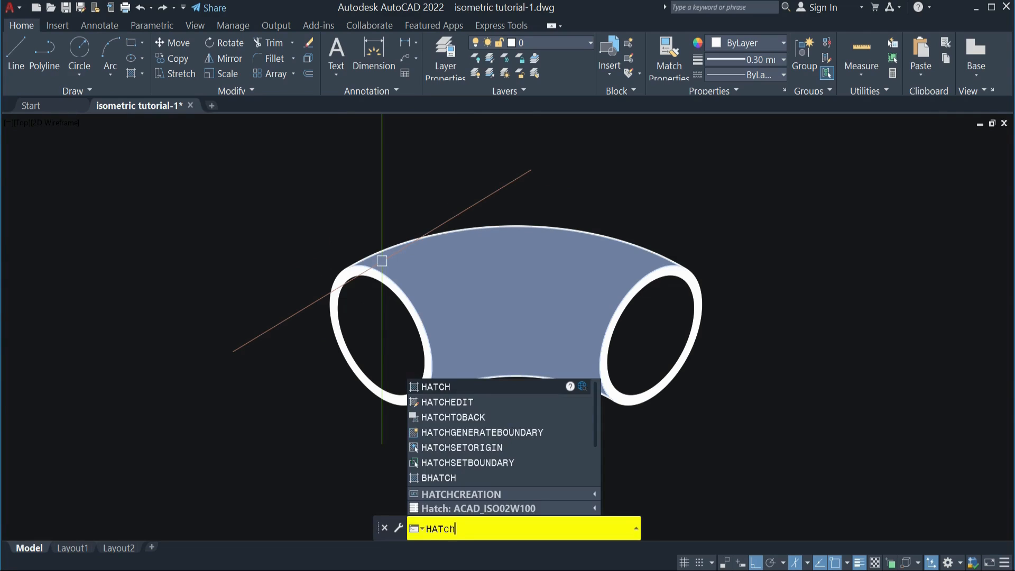
key("Return")
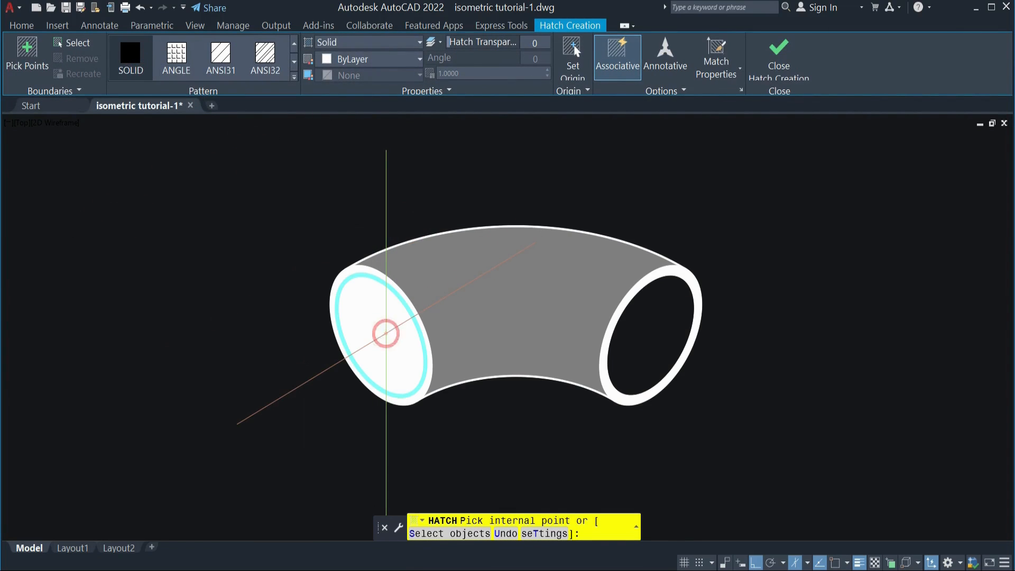
left_click(386, 333)
left_click(657, 344)
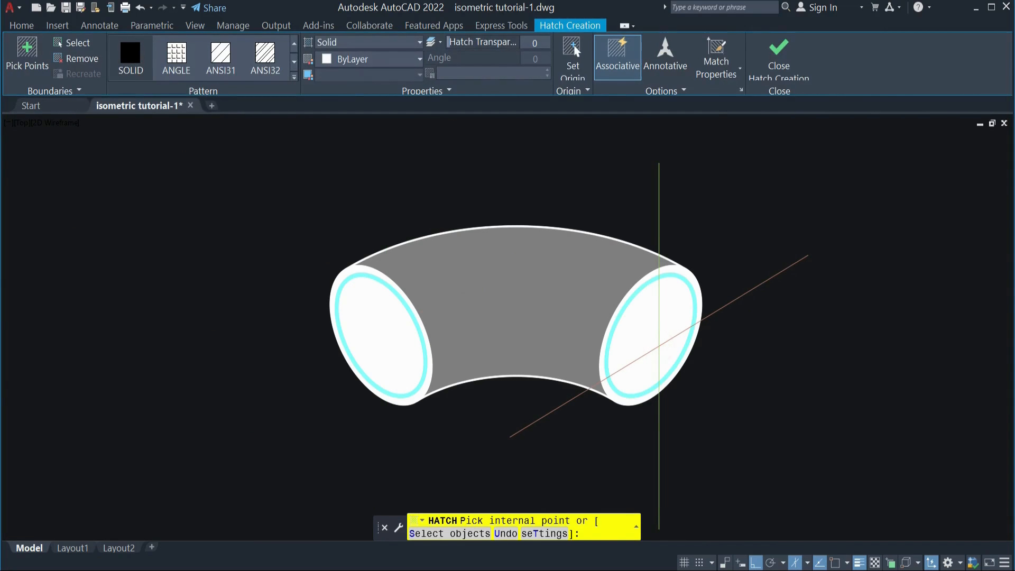
key("Return")
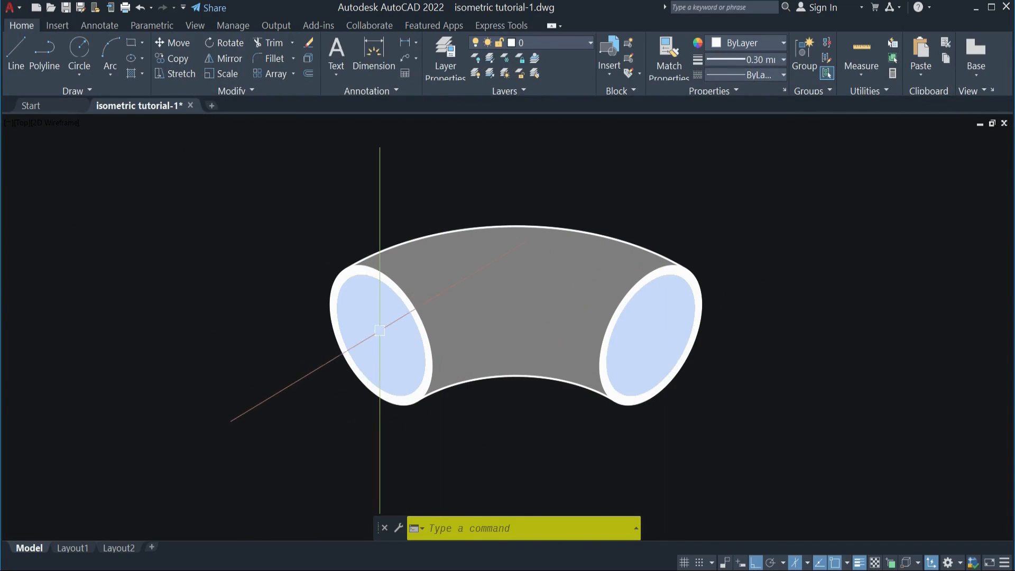
- Change the color of the hatch inside the two pipe openings to dark grey
left_click(380, 331)
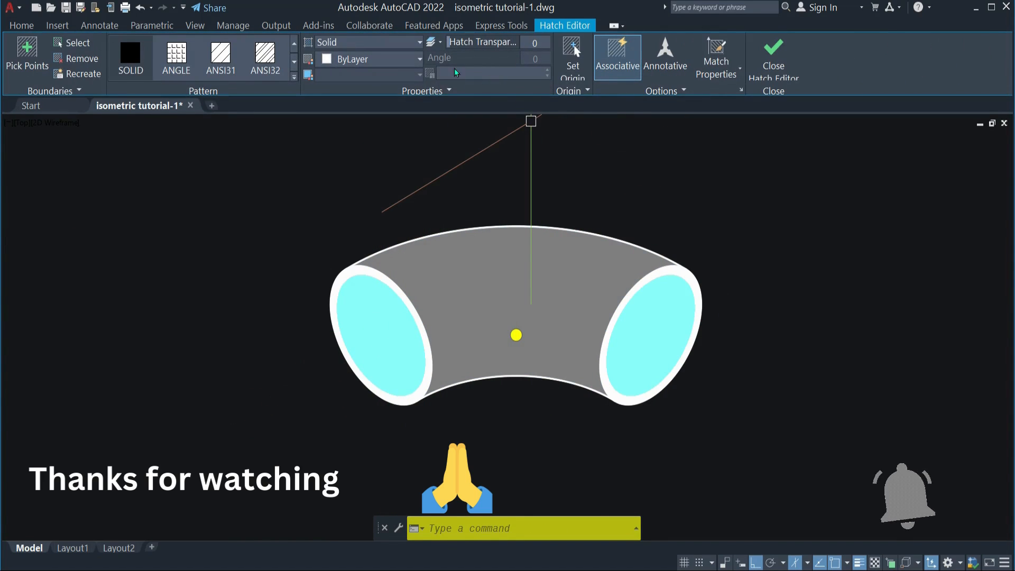
left_click(420, 59)
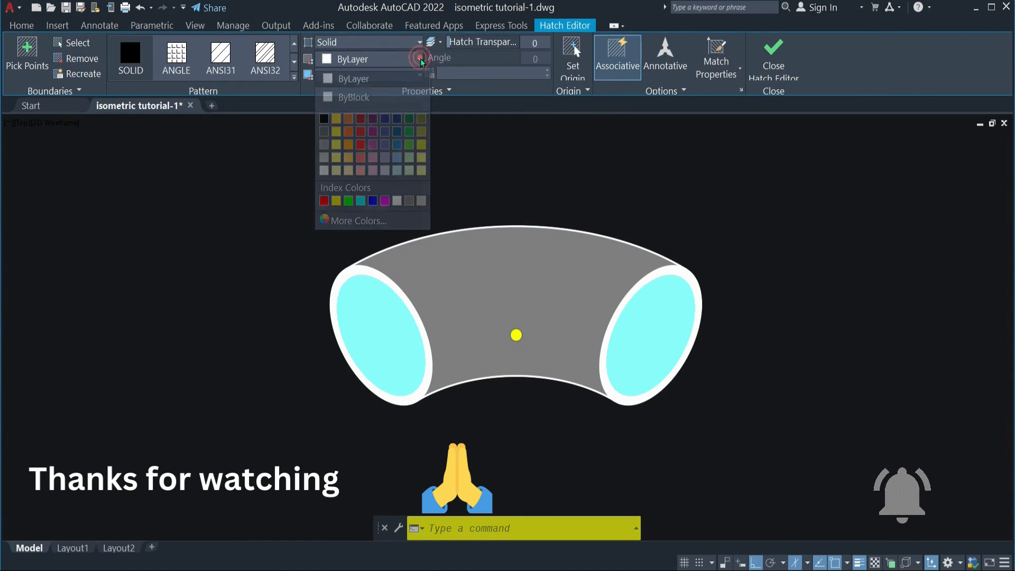
left_click(326, 136)
key("Escape")
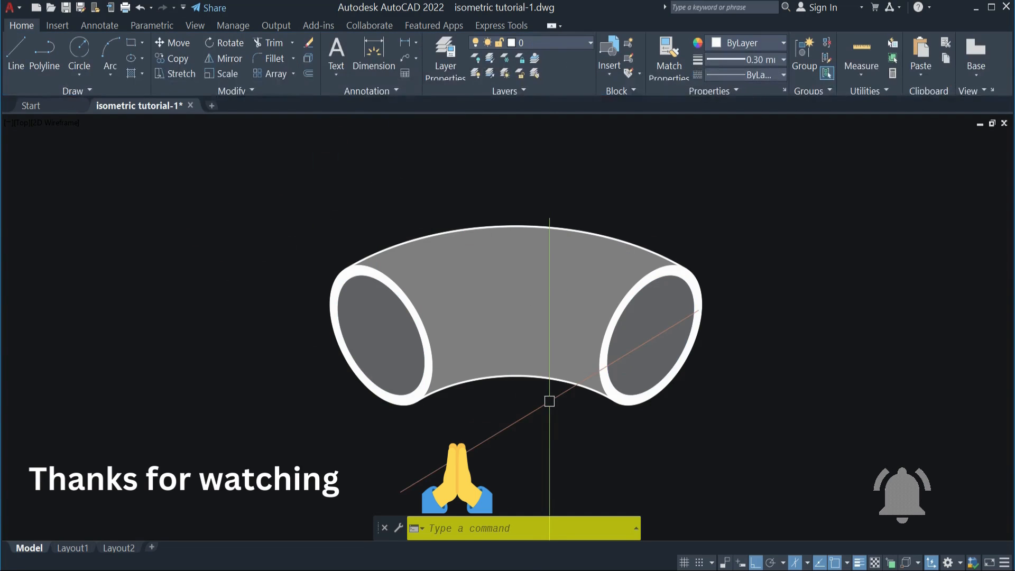